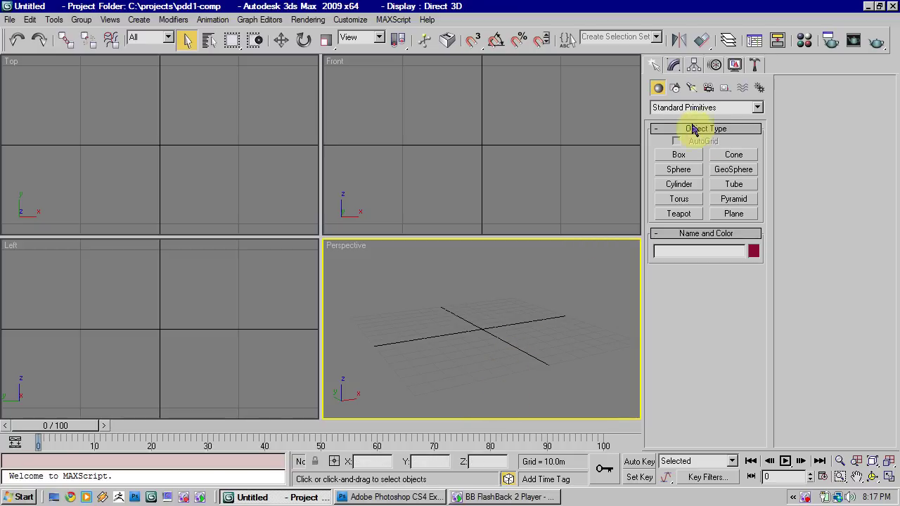
# Draw an open five-point line in the Front view, forming an angular arch with both ends near the ground axis.
pyautogui.click(677, 88)
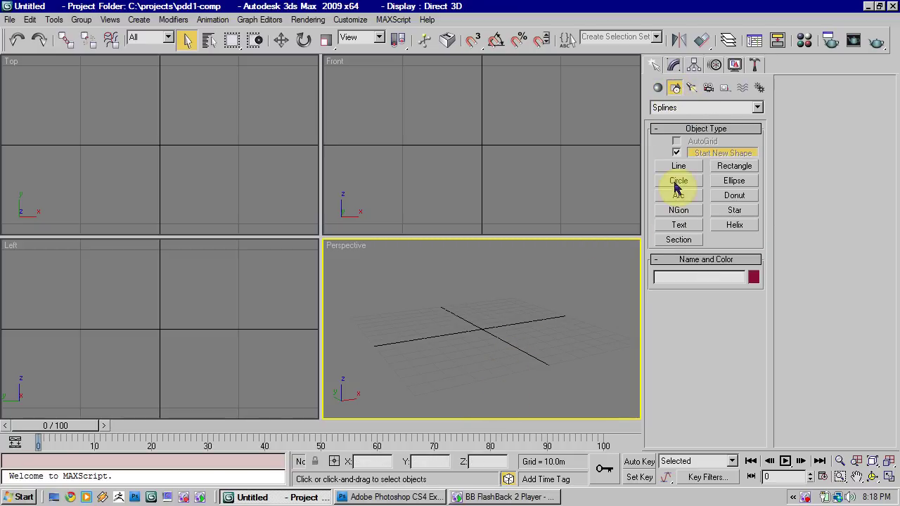
pyautogui.moveTo(484, 321); pyautogui.dragTo(495, 344, button='middle')
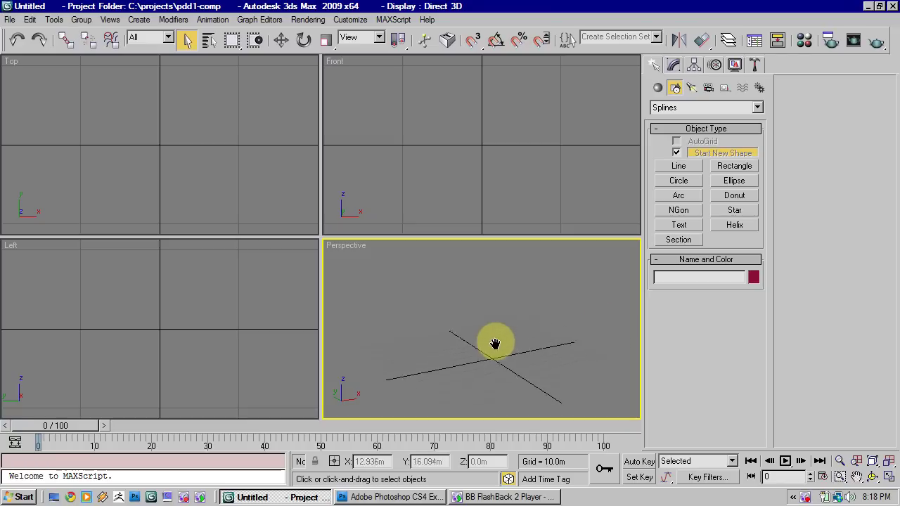
pyautogui.moveTo(529, 373); pyautogui.dragTo(523, 340, button='middle')
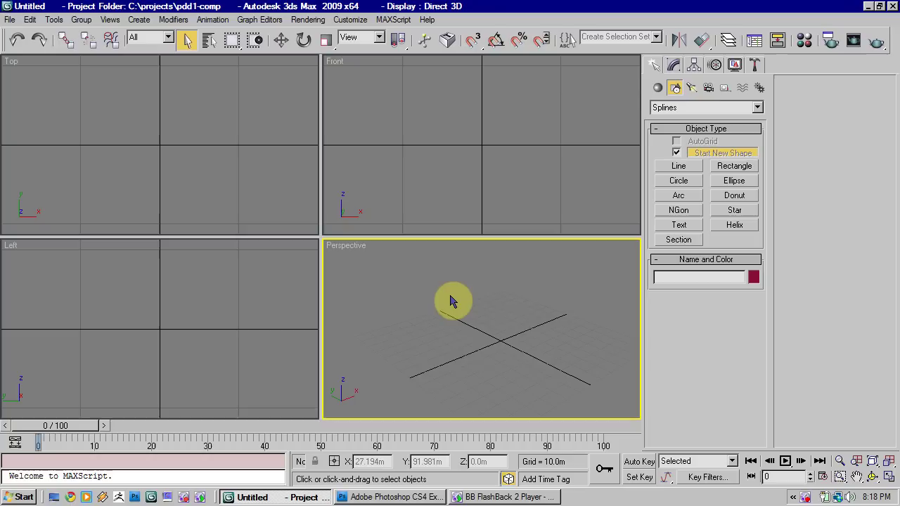
pyautogui.moveTo(485, 289); pyautogui.dragTo(488, 299, button='middle')
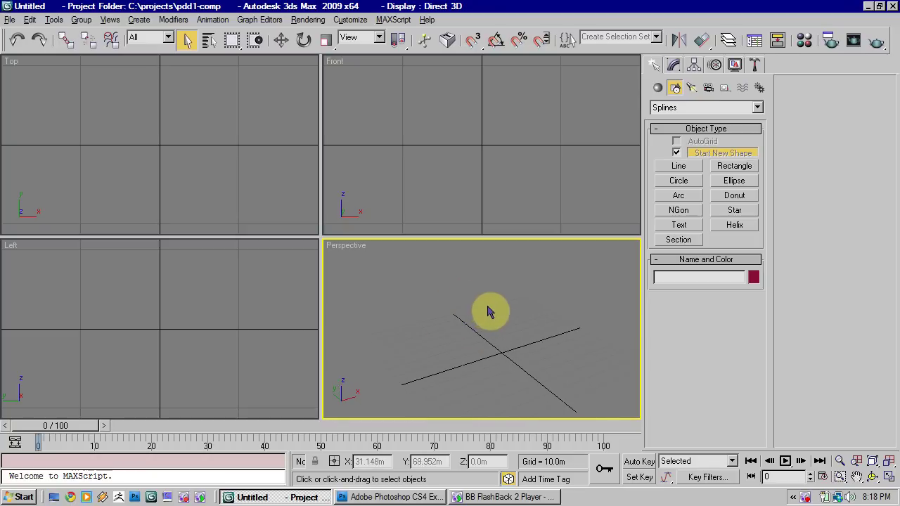
pyautogui.keyDown('alt'); pyautogui.moveTo(490, 311); pyautogui.dragTo(502, 315, button='middle'); pyautogui.keyUp('alt')
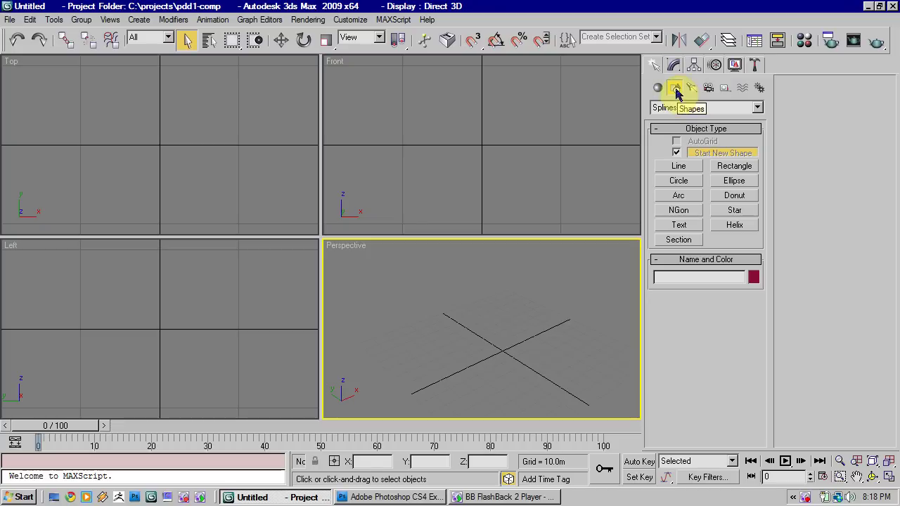
pyautogui.click(680, 167)
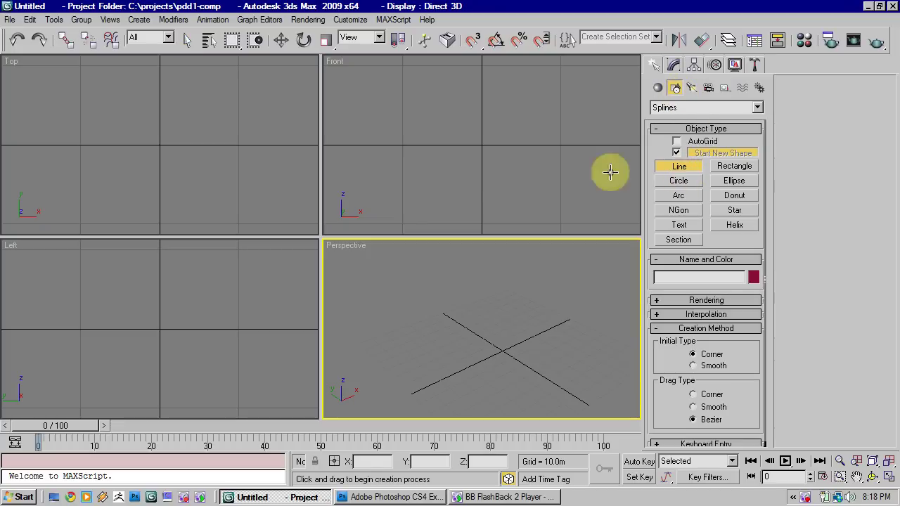
pyautogui.click(403, 159)
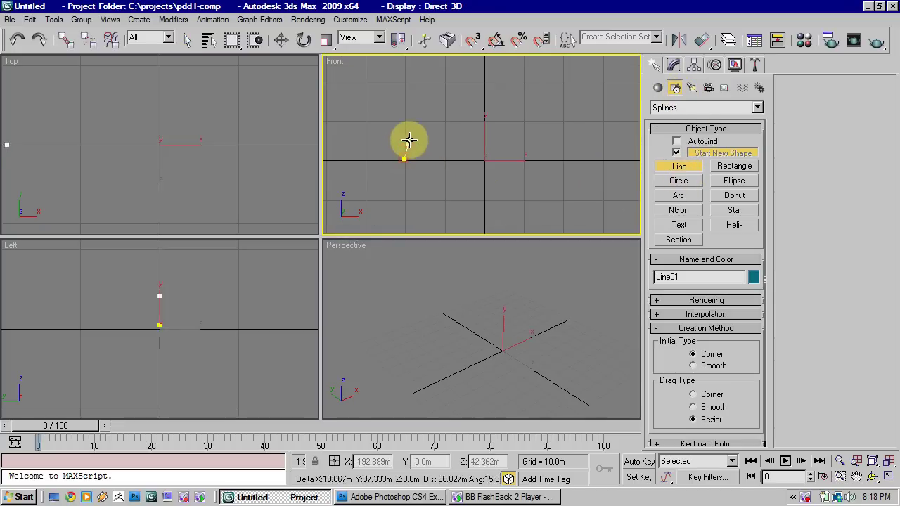
pyautogui.click(433, 105)
pyautogui.click(498, 68)
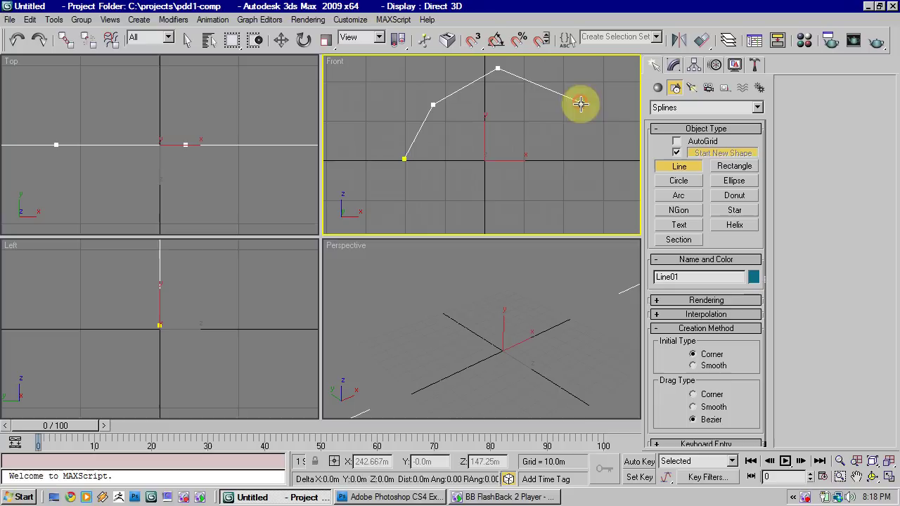
pyautogui.click(580, 102)
pyautogui.click(618, 156)
pyautogui.rightClick(547, 125)
pyautogui.moveTo(546, 125); pyautogui.dragTo(528, 137, button='middle')
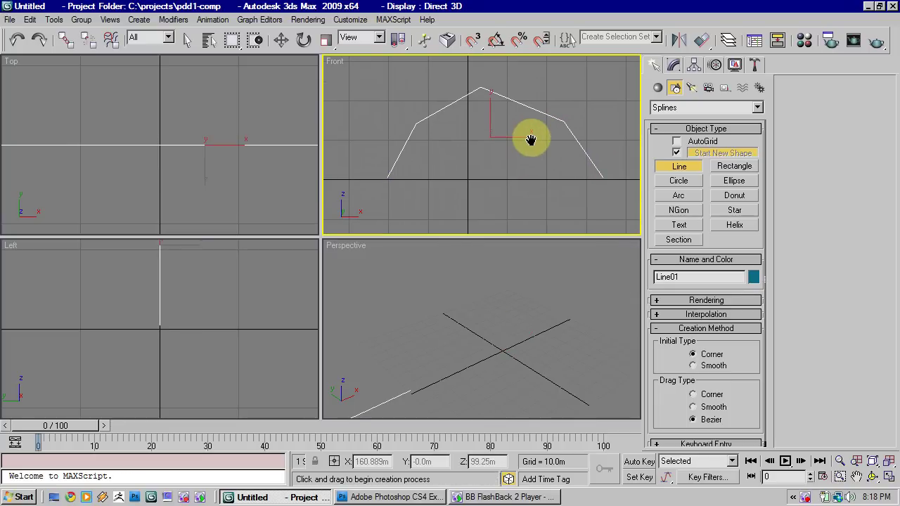
pyautogui.rightClick(528, 139)
# Explore the line's sub-object levels by selecting its third segment and then the whole spline.
pyautogui.click(673, 65)
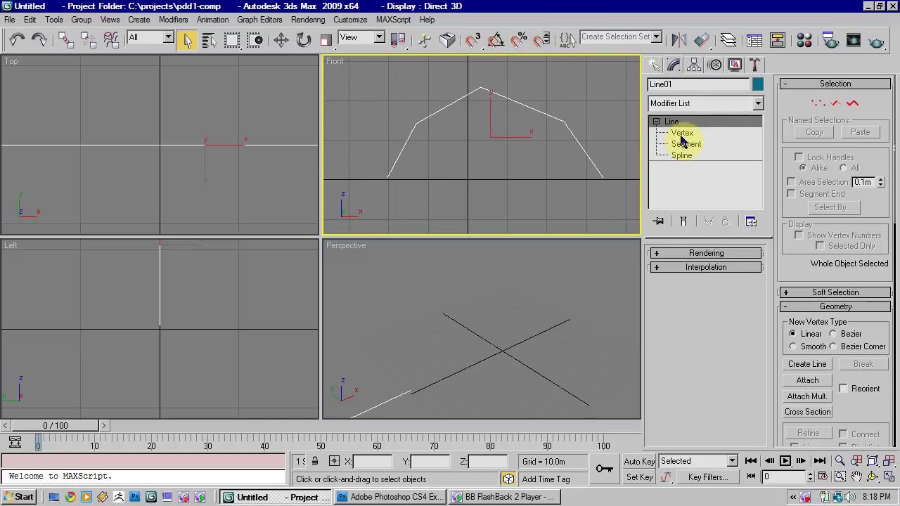
pyautogui.click(681, 134)
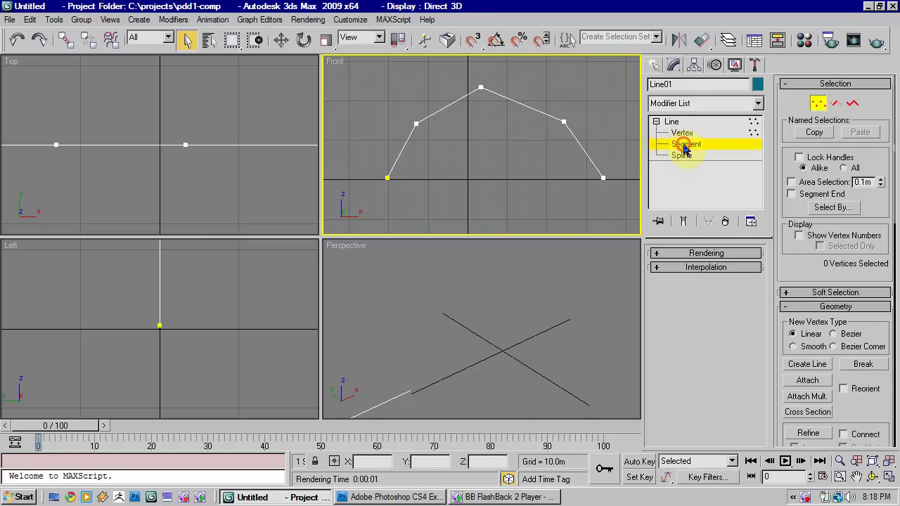
pyautogui.click(529, 107)
pyautogui.click(682, 155)
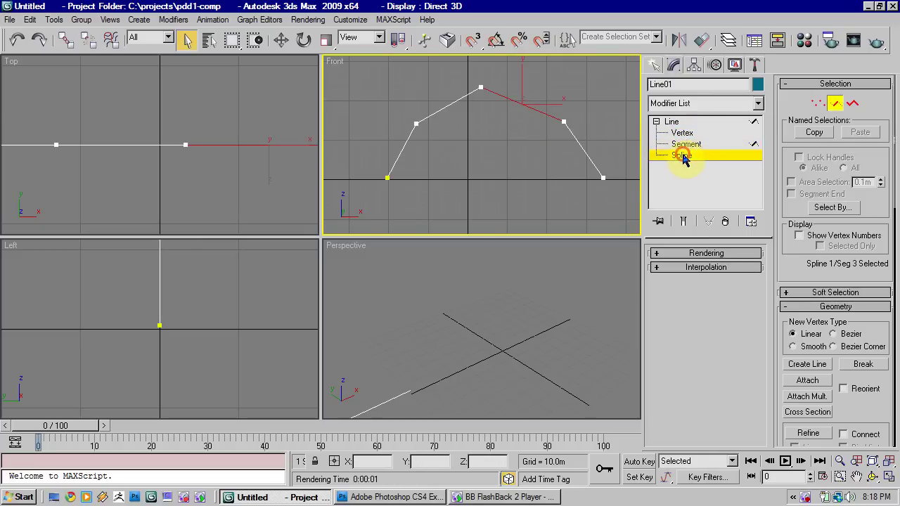
pyautogui.click(574, 139)
# Select all five vertices of the line at Vertex level and convert them to Smooth.
pyautogui.click(682, 133)
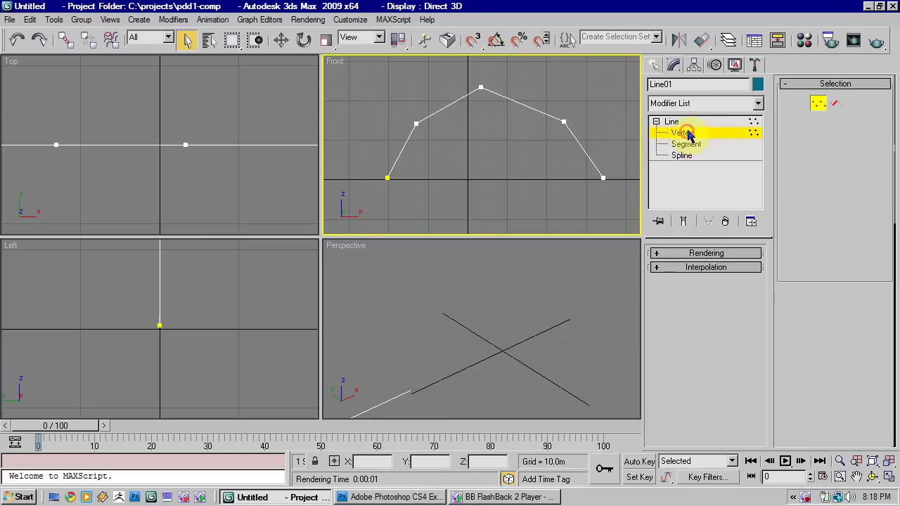
pyautogui.click(565, 124)
pyautogui.moveTo(543, 121); pyautogui.dragTo(538, 130, button='middle')
pyautogui.rightClick(539, 130)
pyautogui.click(554, 189)
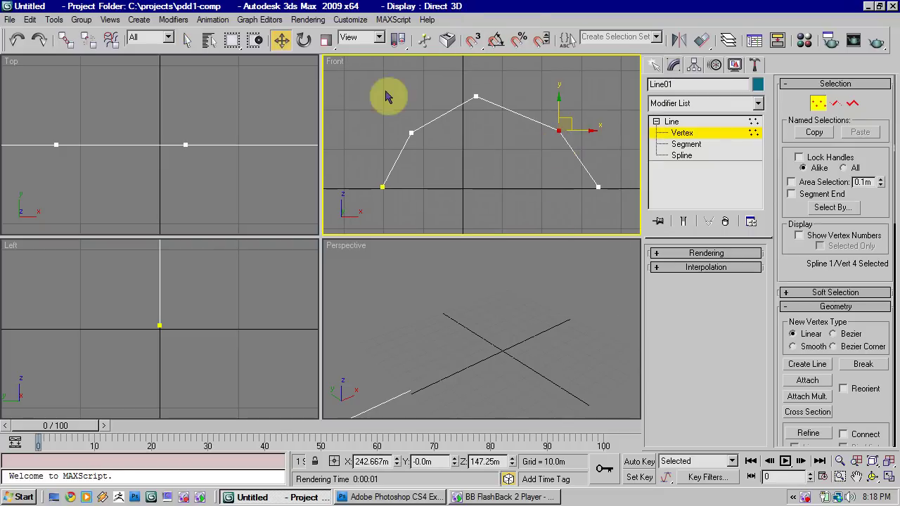
pyautogui.moveTo(348, 65); pyautogui.dragTo(632, 225)
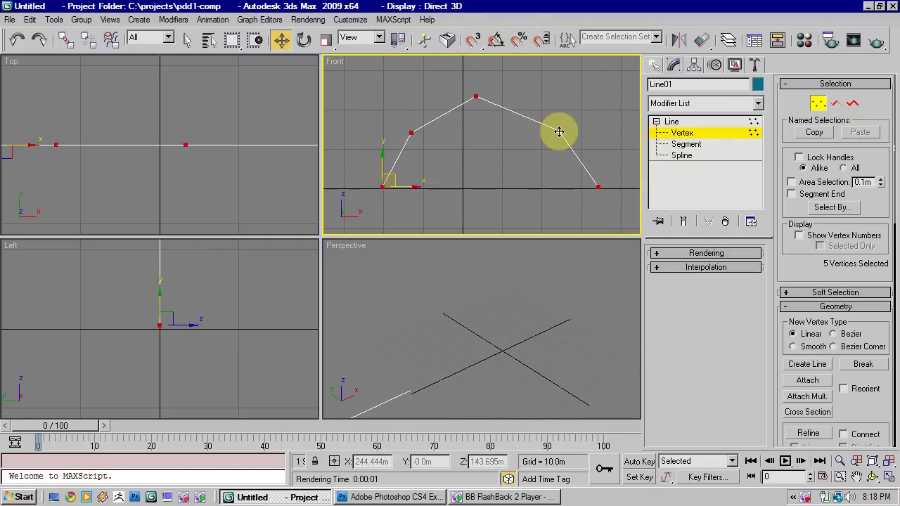
pyautogui.rightClick(560, 131)
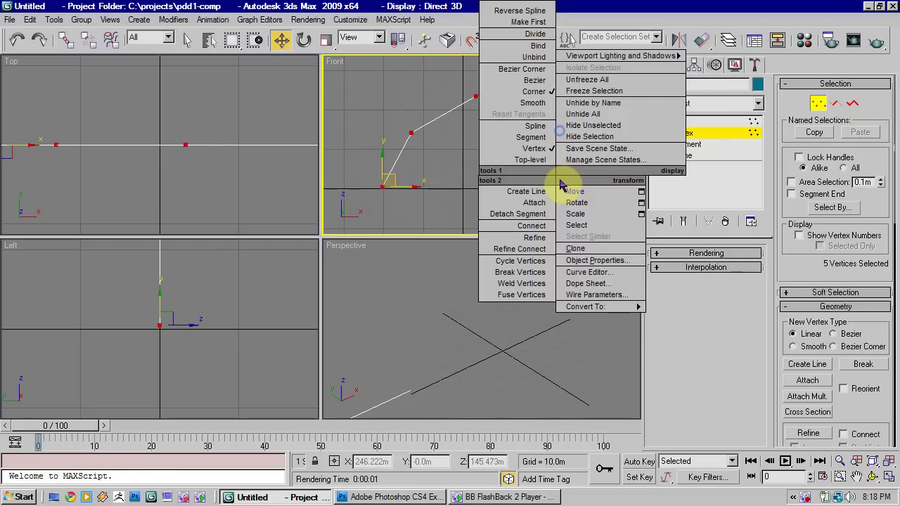
pyautogui.click(526, 106)
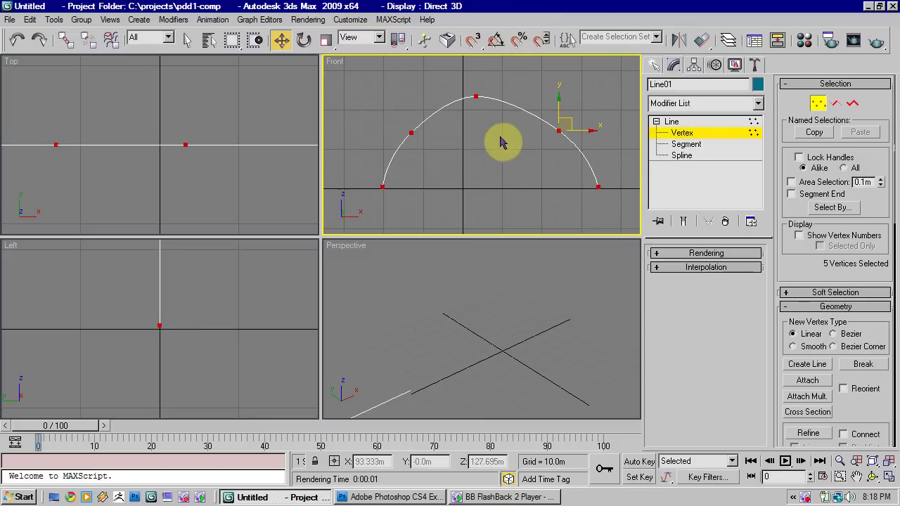
# Move the two end vertices outward and adjust the two shoulder vertices to form a wider, more even arch.
pyautogui.click(558, 127)
pyautogui.moveTo(574, 175); pyautogui.dragTo(604, 195)
pyautogui.moveTo(620, 187); pyautogui.dragTo(632, 187)
pyautogui.moveTo(438, 119)
pyautogui.mouseDown()
pyautogui.moveTo(399, 140)
pyautogui.moveTo(432, 135)
pyautogui.mouseUp()
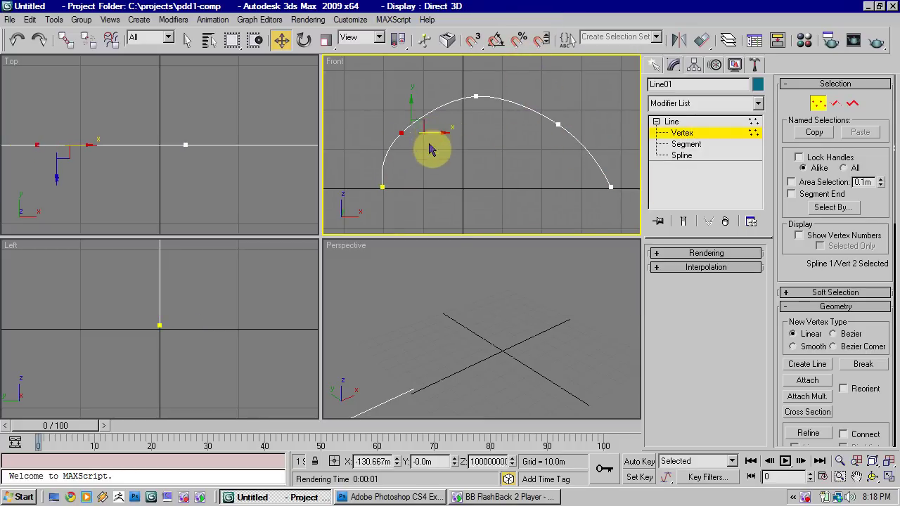
pyautogui.click(383, 187)
pyautogui.moveTo(413, 189); pyautogui.dragTo(389, 197)
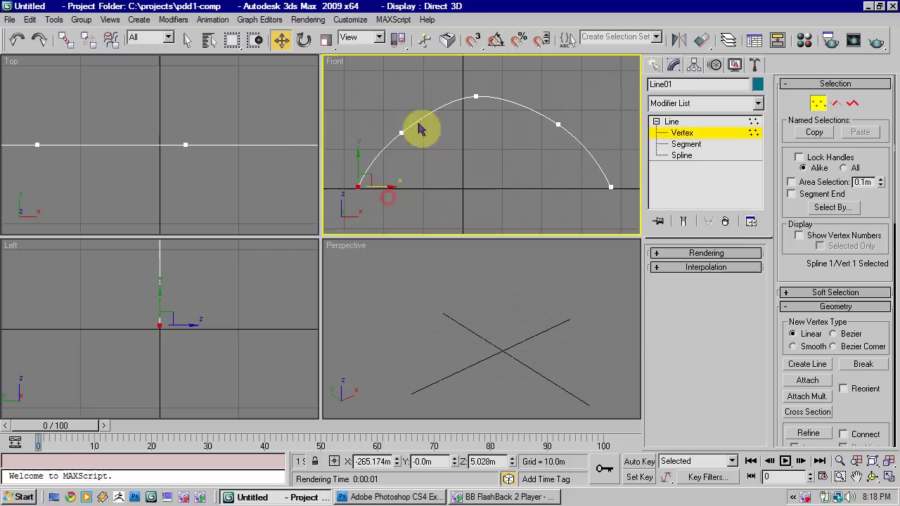
pyautogui.moveTo(419, 122)
pyautogui.mouseDown()
pyautogui.moveTo(371, 149)
pyautogui.moveTo(408, 116)
pyautogui.mouseUp()
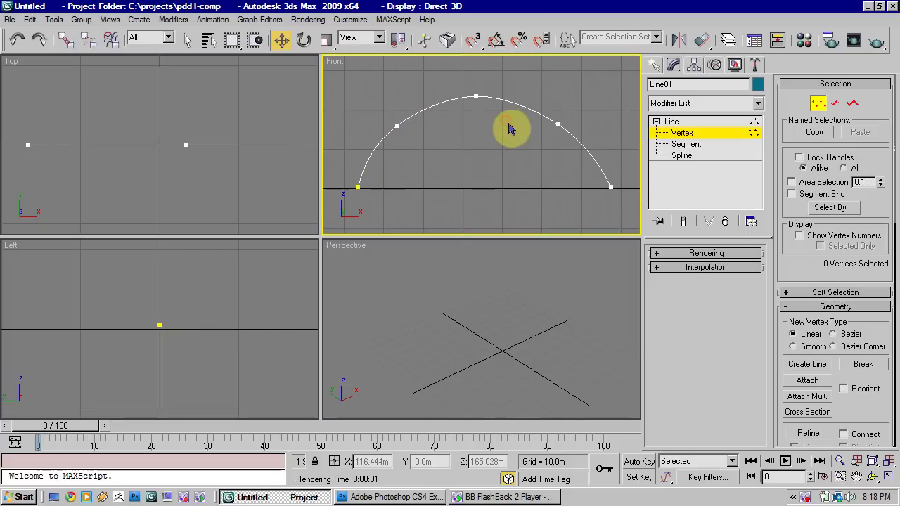
# Select all five vertices of the arch and convert them from Smooth to Bezier.
pyautogui.click(339, 77)
pyautogui.hotkey('ctrl', 'a')
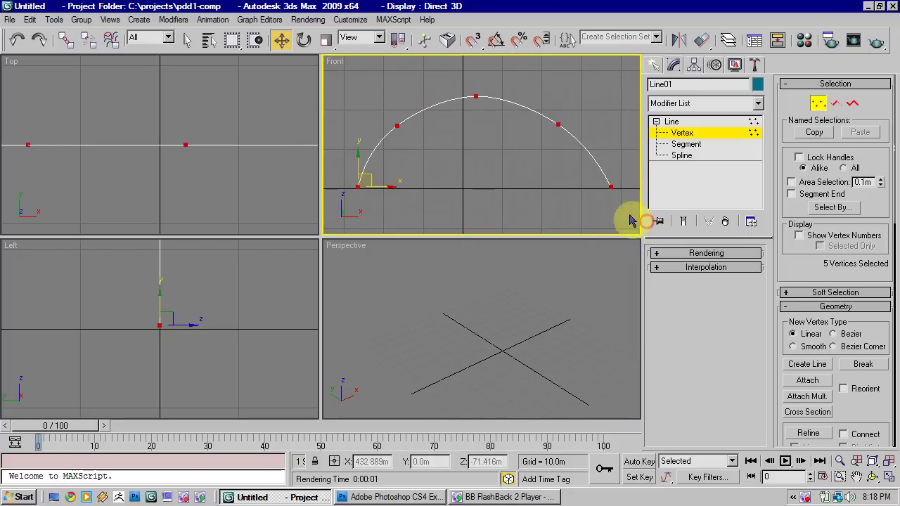
pyautogui.click(558, 125)
pyautogui.moveTo(558, 125)
pyautogui.mouseDown()
pyautogui.moveTo(508, 183)
pyautogui.moveTo(593, 89)
pyautogui.moveTo(570, 94)
pyautogui.moveTo(557, 133)
pyautogui.mouseUp()
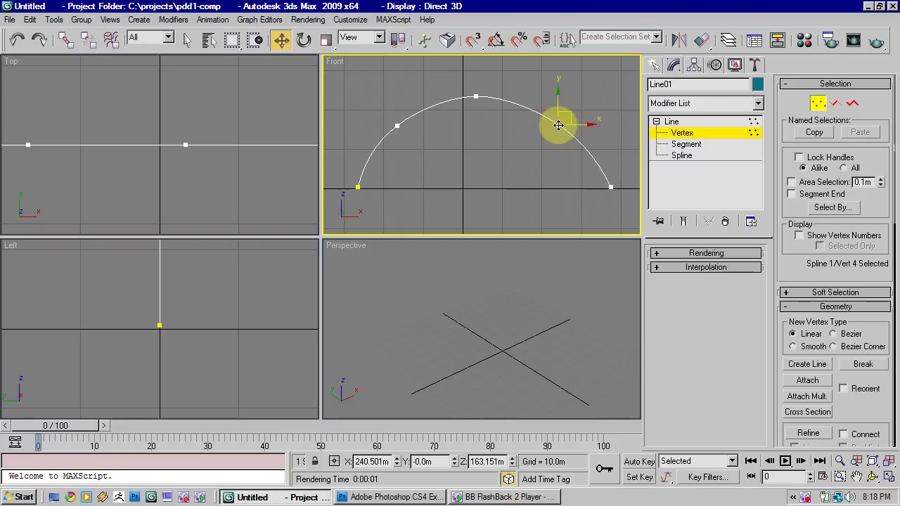
pyautogui.moveTo(344, 79); pyautogui.dragTo(614, 190)
pyautogui.rightClick(608, 185)
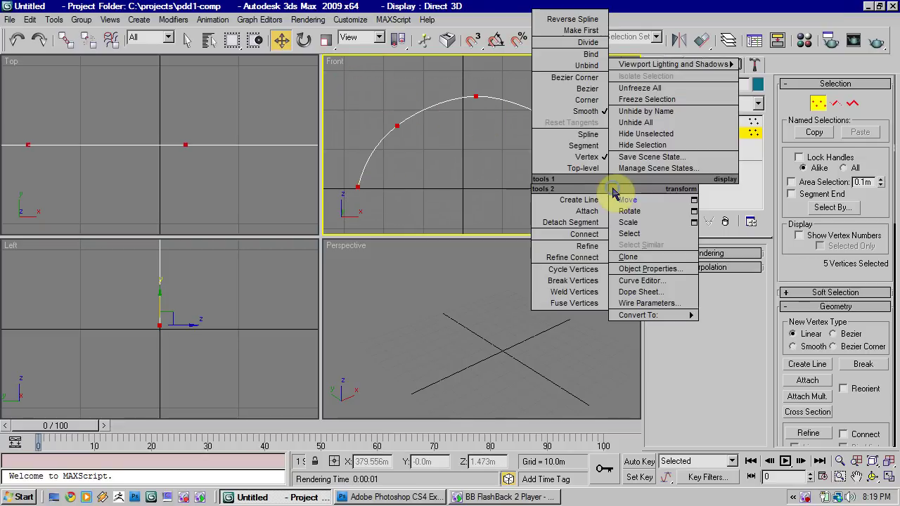
pyautogui.click(591, 88)
# Try bending the curve with the right shoulder vertex's tangent handles, and restore the arch's smooth Bezier shape.
pyautogui.moveTo(578, 136); pyautogui.dragTo(573, 68)
pyautogui.click(534, 133)
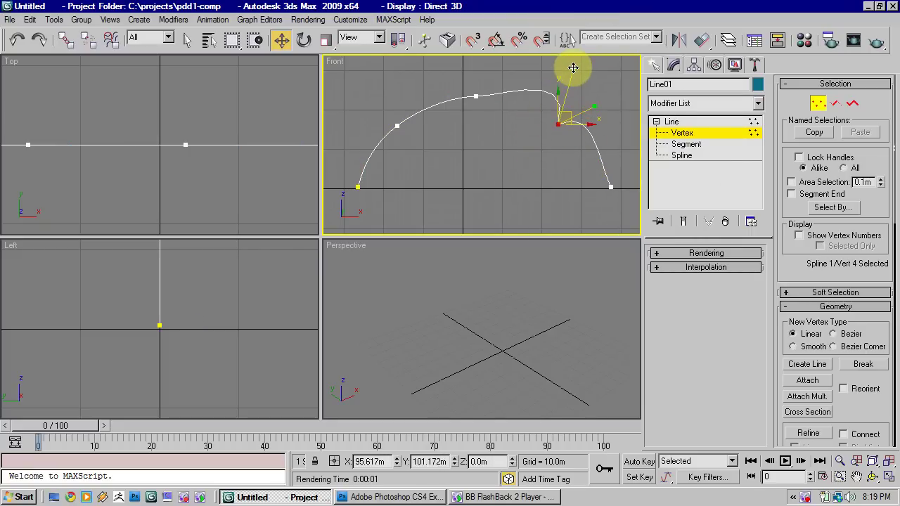
pyautogui.rightClick(557, 122)
pyautogui.click(533, 90)
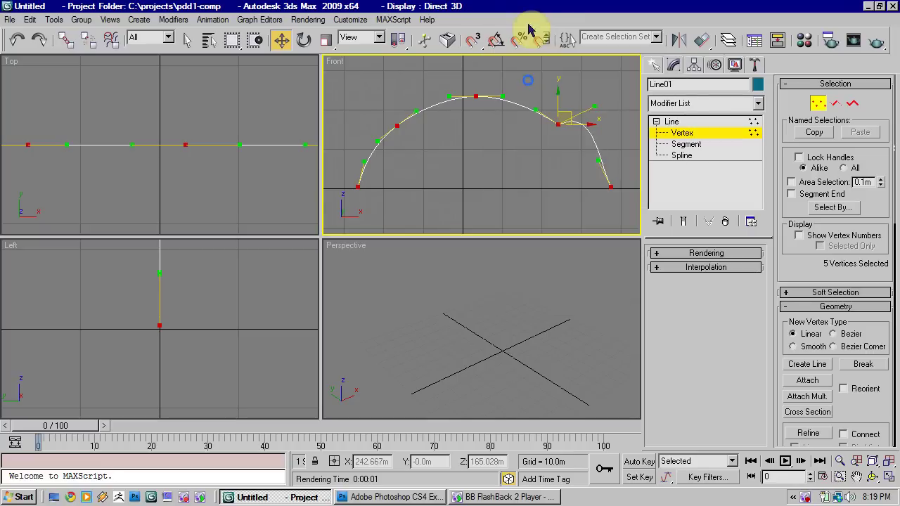
pyautogui.moveTo(562, 118); pyautogui.dragTo(584, 110)
pyautogui.moveTo(444, 145); pyautogui.dragTo(467, 138, button='middle')
pyautogui.scroll(-1, 450, 141)
pyautogui.scroll(1, 450, 141)
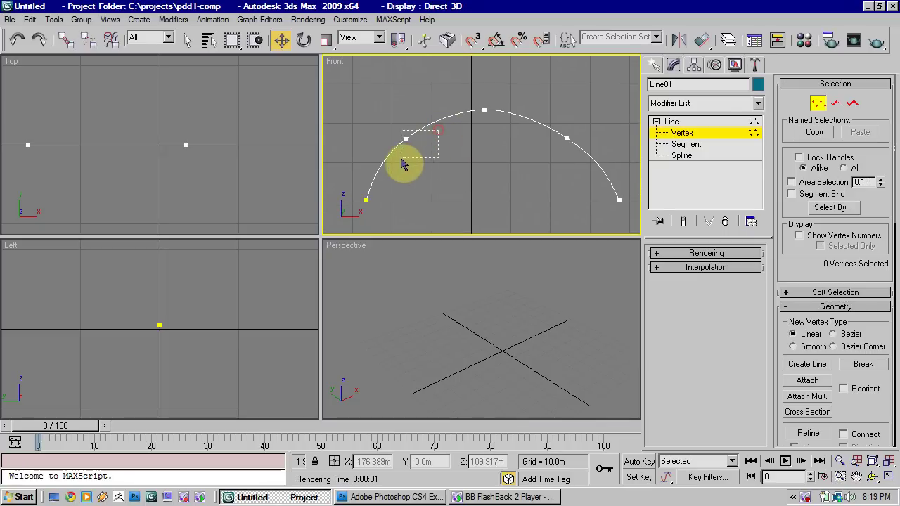
# Delete the two shoulder vertices, keeping only the arch's end points and top vertex.
pyautogui.moveTo(441, 130); pyautogui.dragTo(385, 166)
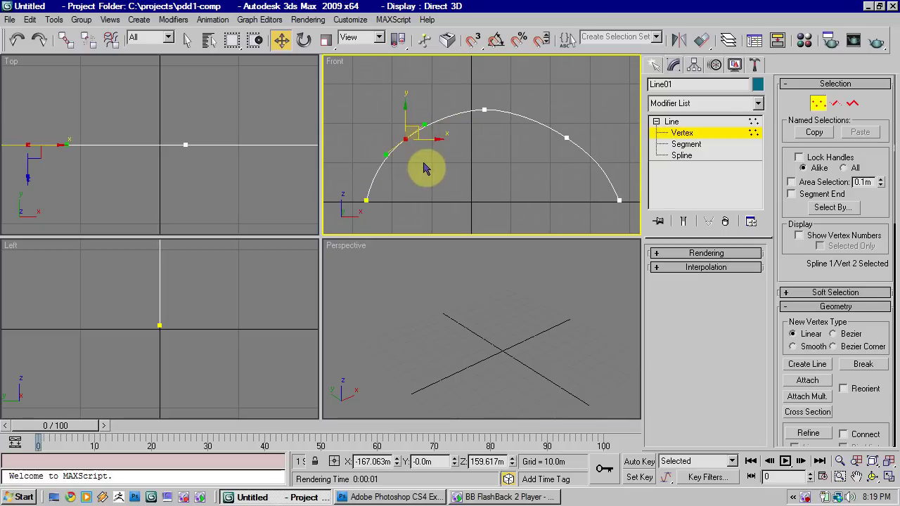
pyautogui.press('Delete')
pyautogui.moveTo(586, 119); pyautogui.dragTo(554, 154)
pyautogui.press('Delete')
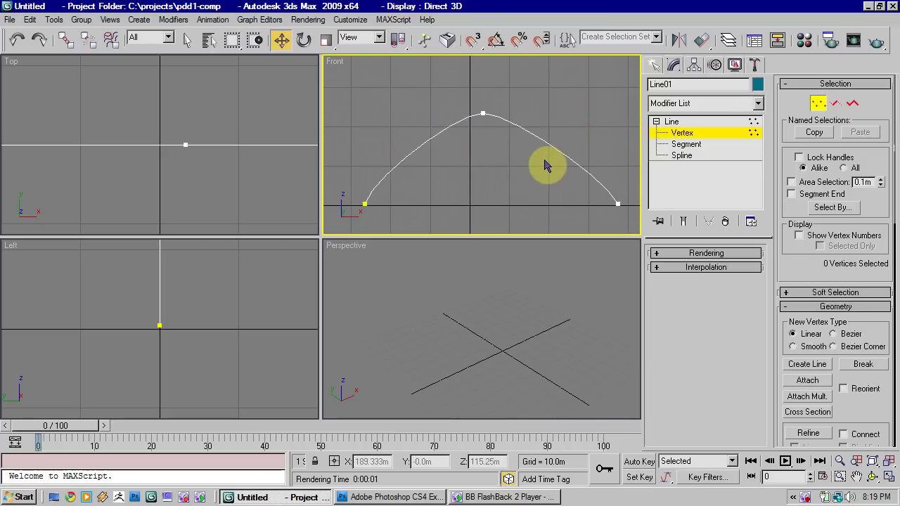
# Lengthen the top vertex's Bezier handles horizontally to round the arch, and adjust the right end vertex's tangent handle.
pyautogui.click(482, 114)
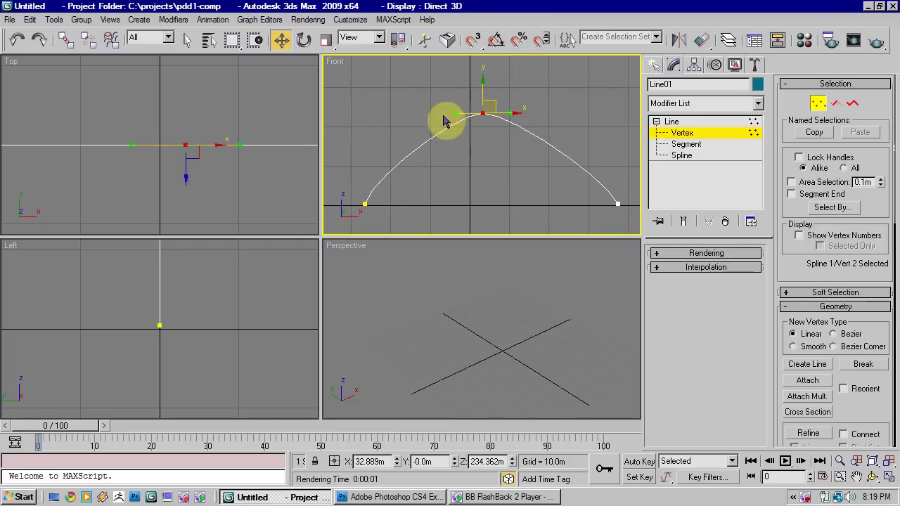
pyautogui.moveTo(464, 113); pyautogui.dragTo(387, 110)
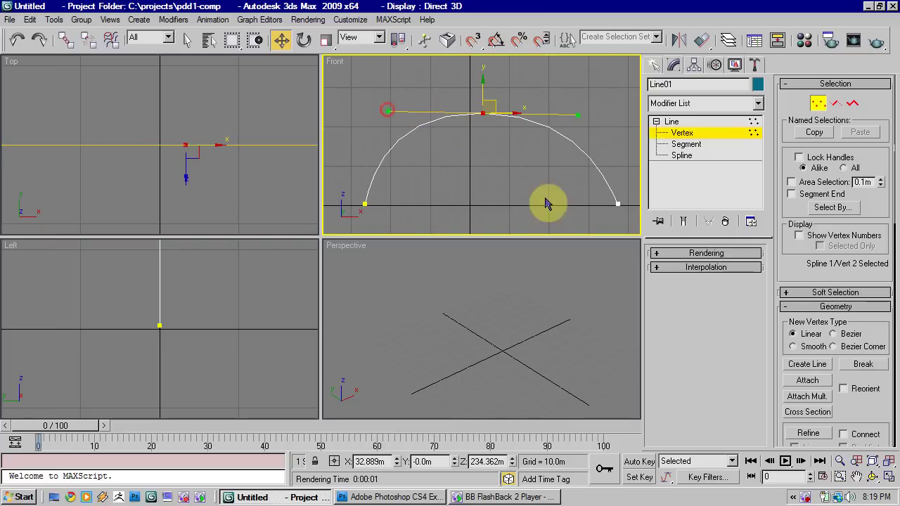
pyautogui.moveTo(563, 191); pyautogui.dragTo(637, 233)
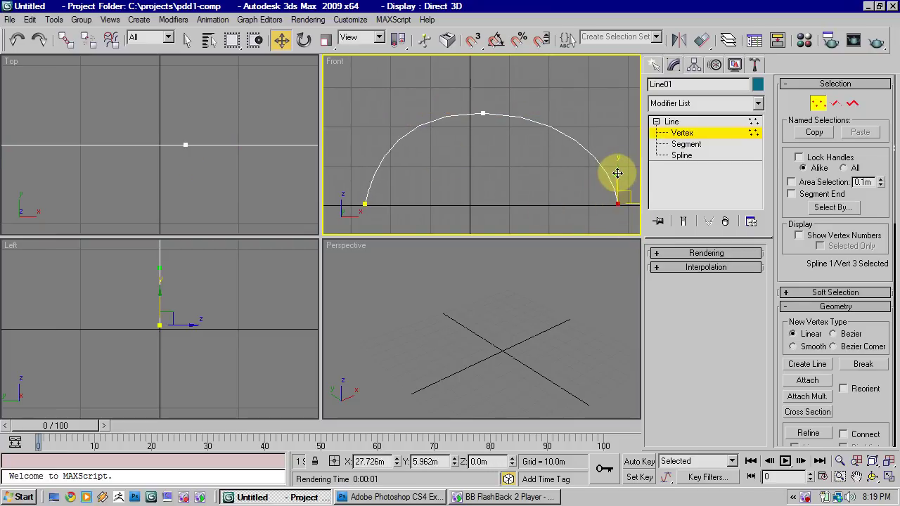
pyautogui.moveTo(617, 173); pyautogui.dragTo(617, 173)
# Move the arch's top vertex along X to about 55.6 m, centring it between the two ends.
pyautogui.click(502, 162)
pyautogui.scroll(-2, 502, 162)
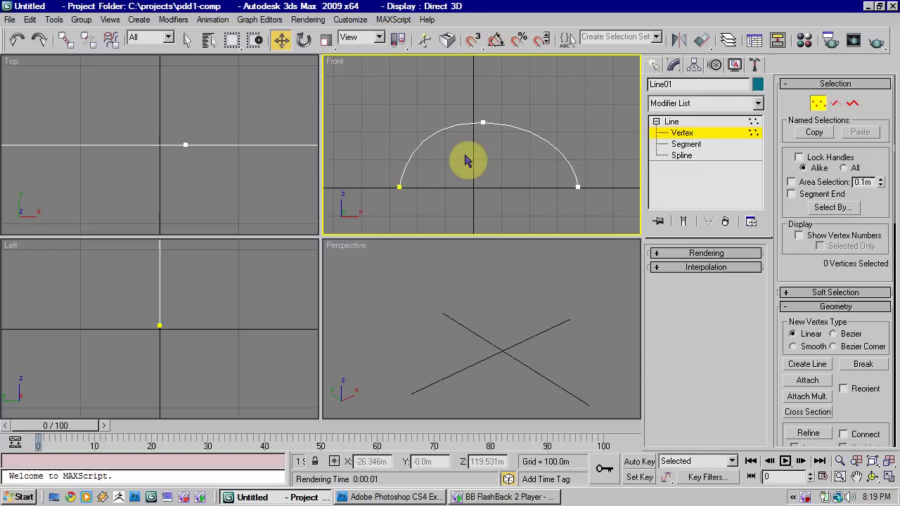
pyautogui.click(483, 123)
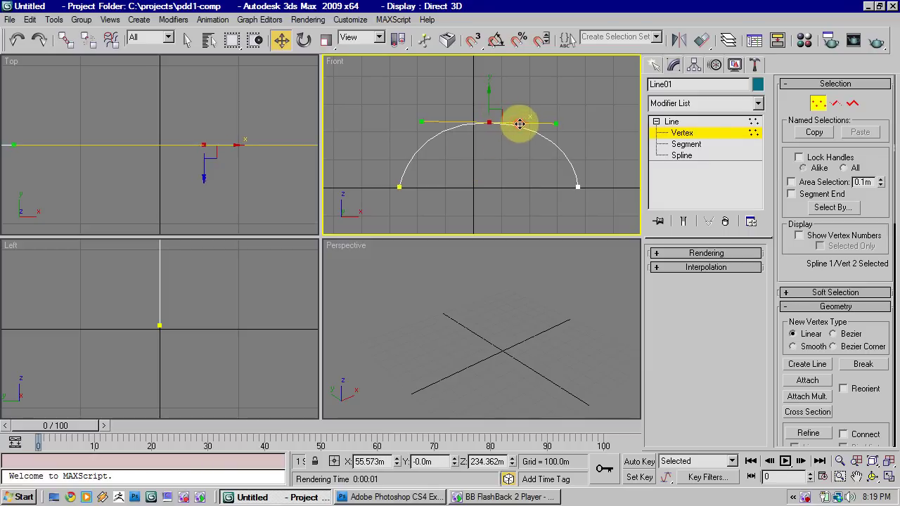
pyautogui.click(525, 156)
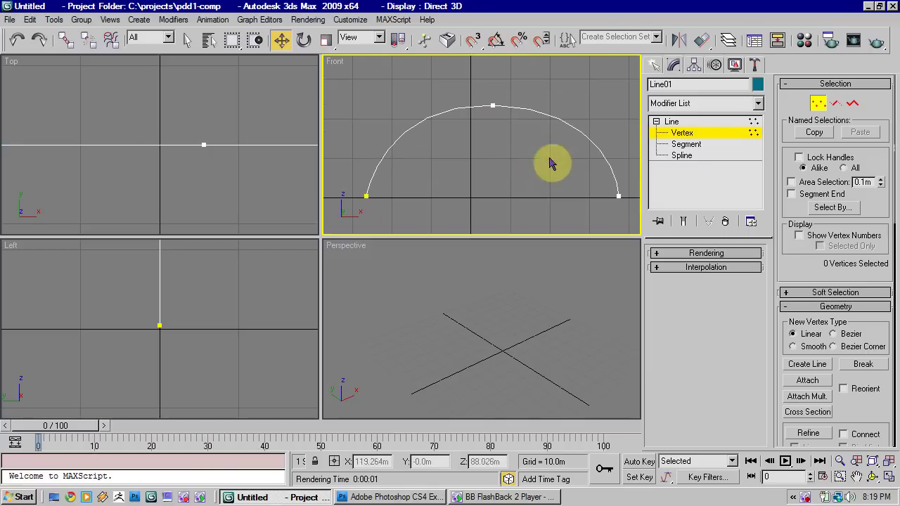
# Return to the whole-line level and orbit the Front view to an angled orthographic view of the arch.
pyautogui.click(693, 124)
pyautogui.scroll(1, 543, 142)
pyautogui.keyDown('alt'); pyautogui.moveTo(544, 142); pyautogui.dragTo(526, 134, button='middle'); pyautogui.keyUp('alt')
pyautogui.scroll(-2, 568, 146)
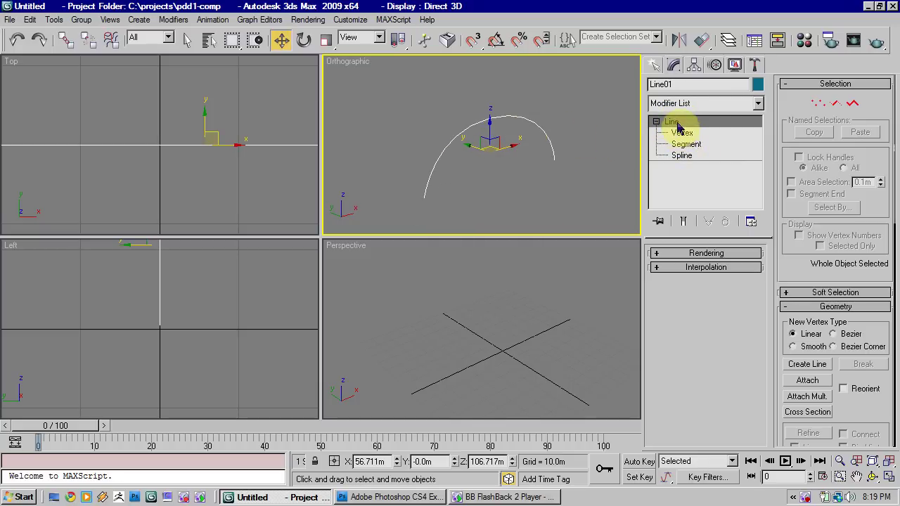
# Select the arch at spline level and copy it three times along Y to make a row of four evenly spaced arches.
pyautogui.click(688, 158)
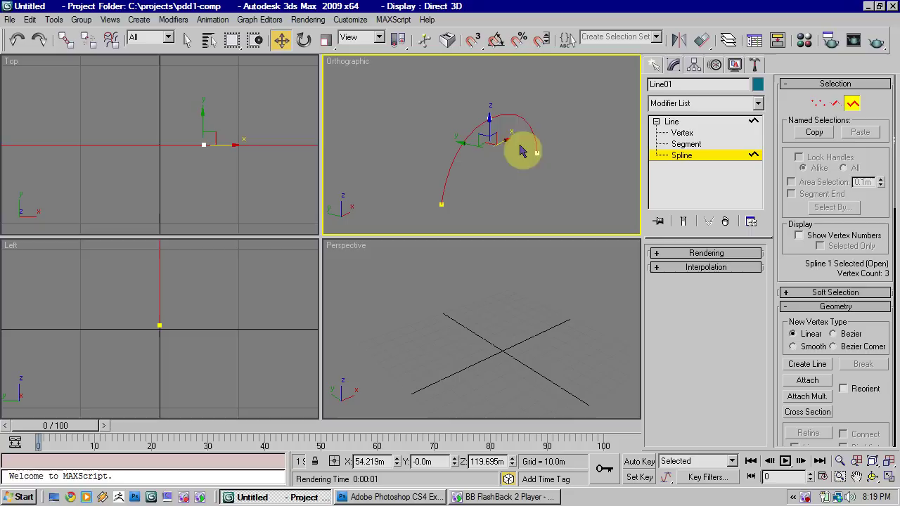
pyautogui.click(540, 107)
pyautogui.click(525, 119)
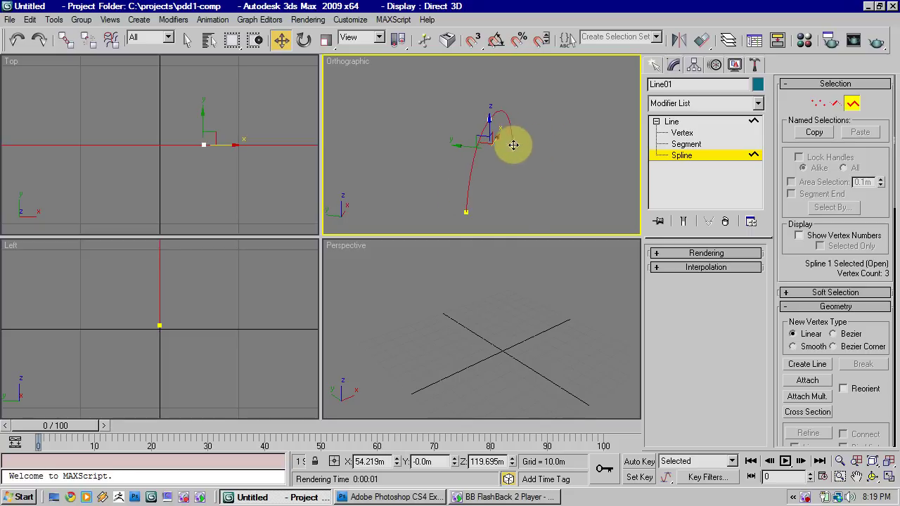
pyautogui.keyDown('shift'); pyautogui.moveTo(465, 148); pyautogui.dragTo(314, 137); pyautogui.keyUp('shift')
pyautogui.keyDown('alt'); pyautogui.moveTo(437, 137); pyautogui.dragTo(568, 140, button='middle'); pyautogui.keyUp('alt')
pyautogui.scroll(-2, 450, 143)
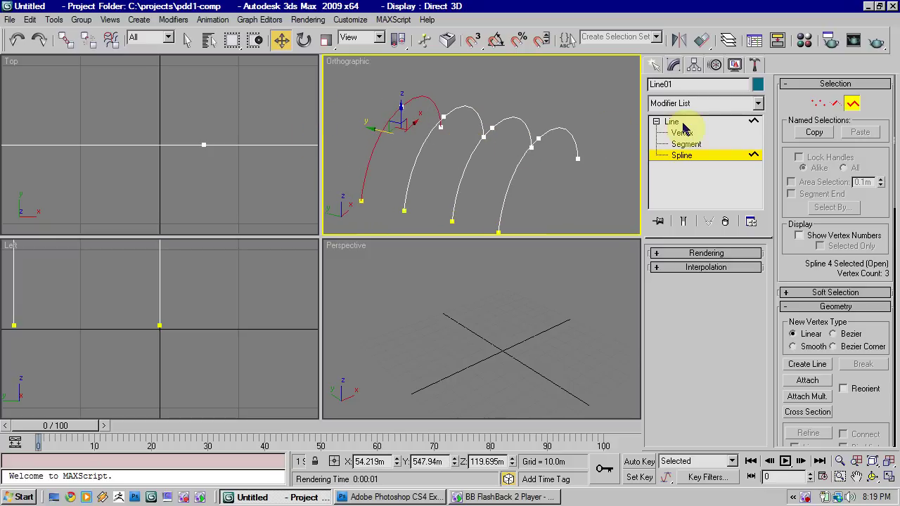
pyautogui.keyDown('alt'); pyautogui.moveTo(496, 147); pyautogui.dragTo(627, 211, button='middle'); pyautogui.keyUp('alt')
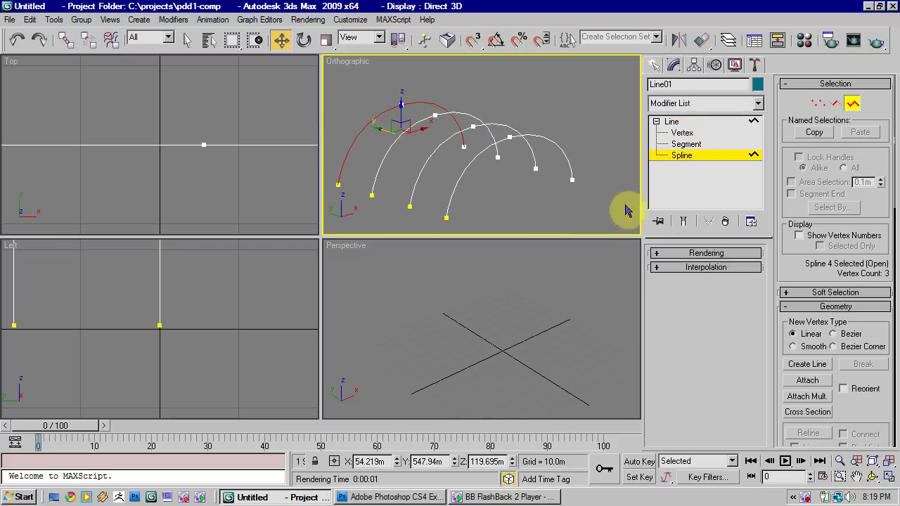
pyautogui.keyDown('alt'); pyautogui.moveTo(517, 165); pyautogui.dragTo(558, 161, button='middle'); pyautogui.keyUp('alt')
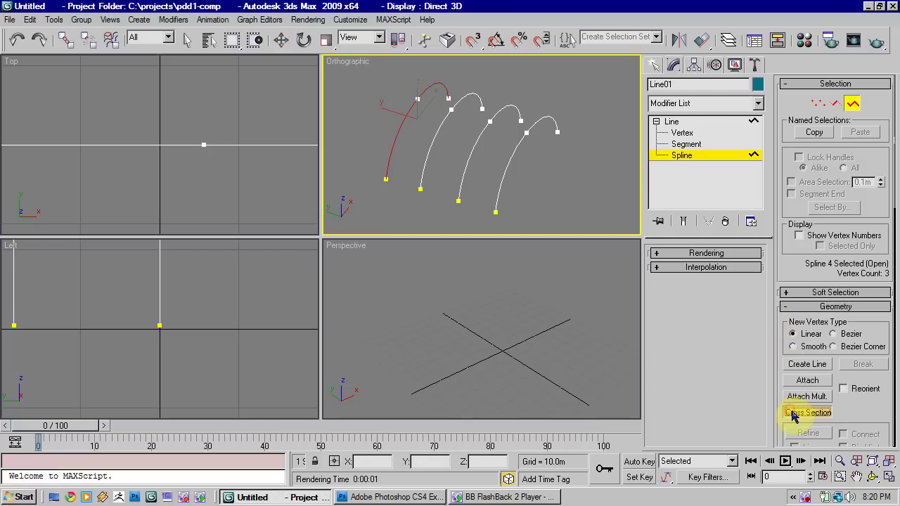
# Connect the four arches in order from back to front with Cross Section splines, and return to the whole-line level.
pyautogui.click(417, 116)
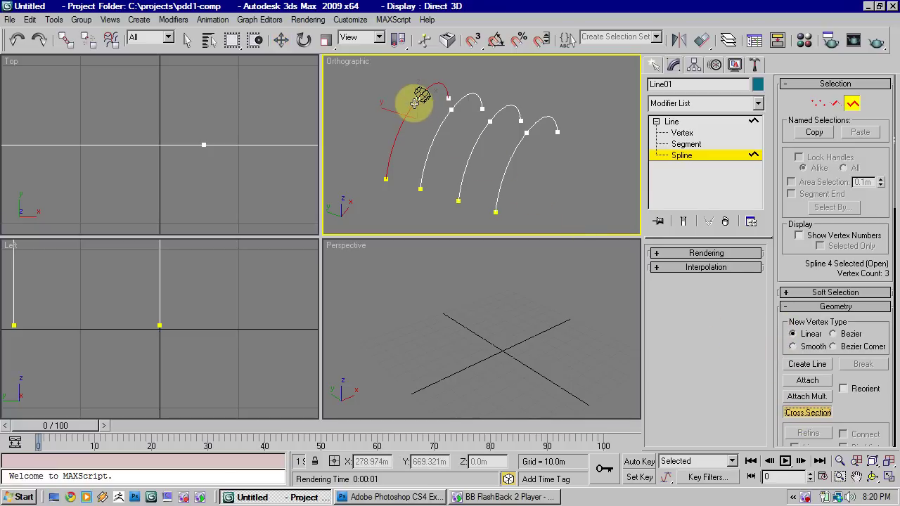
pyautogui.click(443, 116)
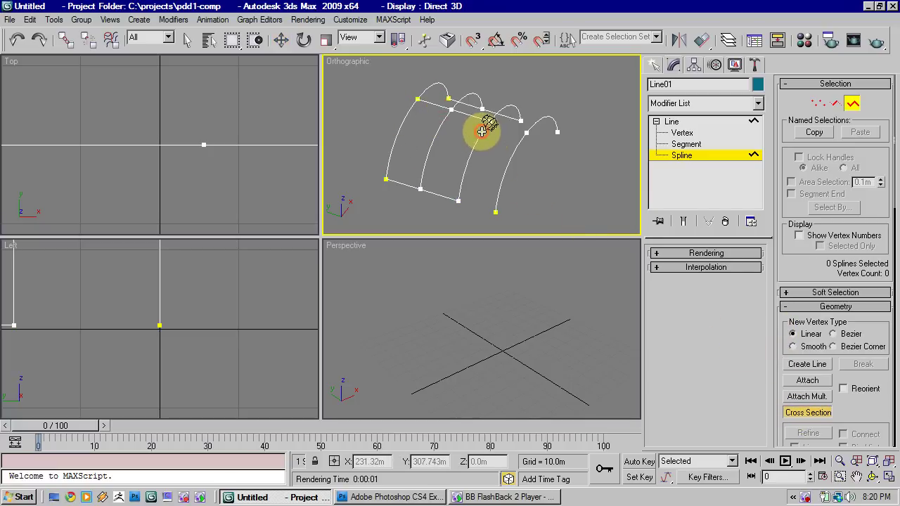
pyautogui.click(519, 142)
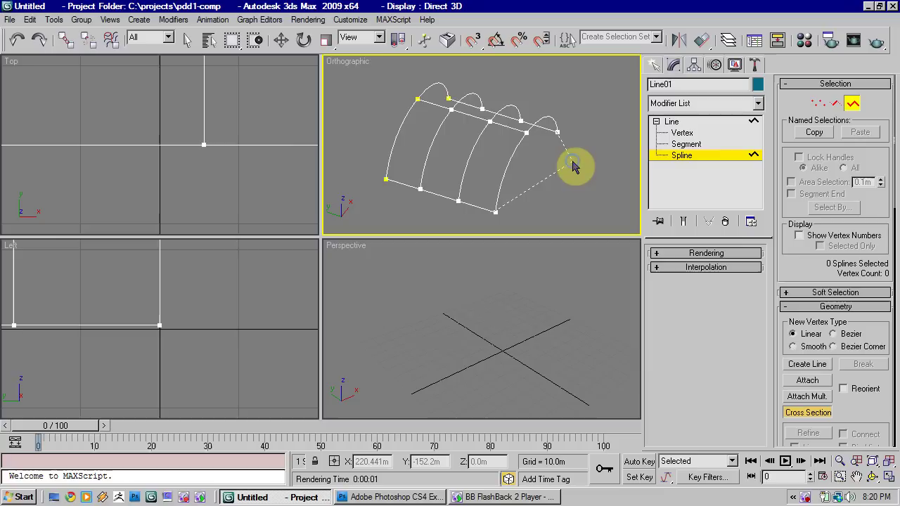
pyautogui.rightClick(573, 161)
pyautogui.moveTo(504, 145)
pyautogui.keyDown('alt'); pyautogui.mouseDown(button='middle')
pyautogui.moveTo(577, 134)
pyautogui.moveTo(458, 140)
pyautogui.moveTo(536, 147)
pyautogui.moveTo(492, 145)
pyautogui.mouseUp(button='middle'); pyautogui.keyUp('alt')
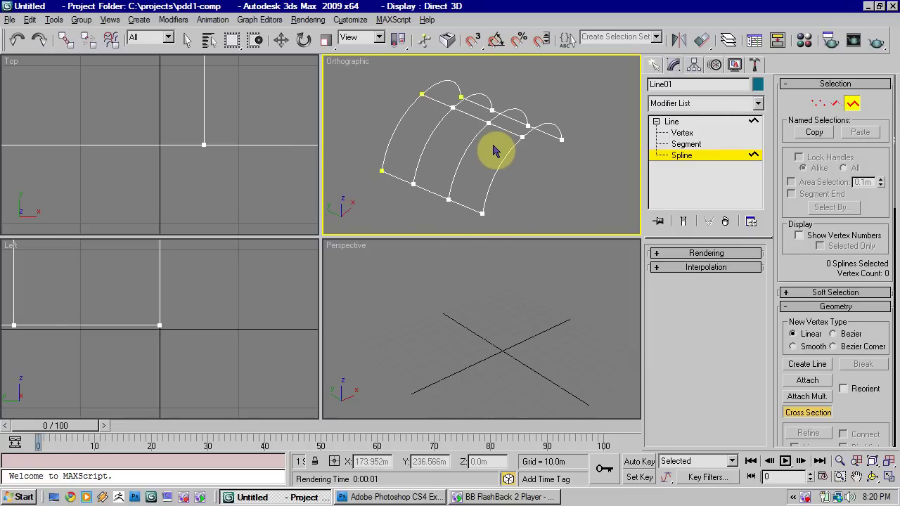
pyautogui.rightClick(493, 145)
pyautogui.click(674, 122)
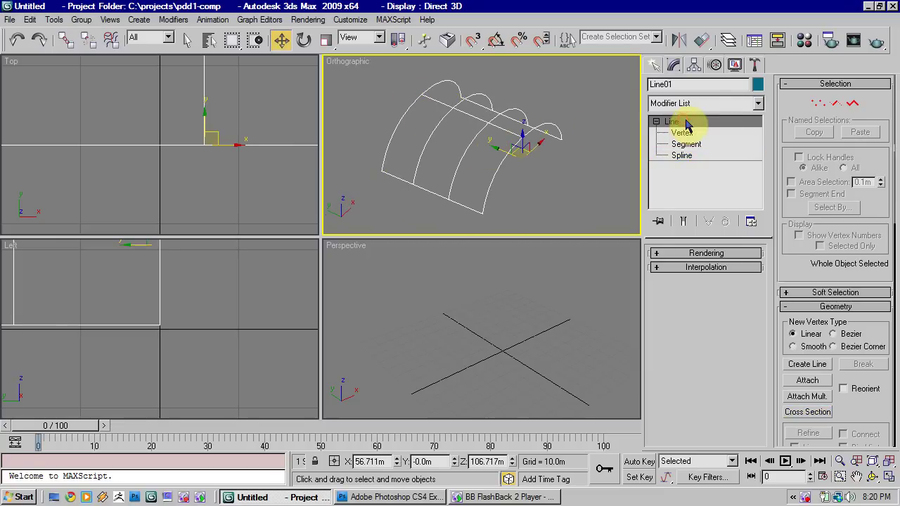
# Apply a Surface modifier to the spline cage and show the result in a shaded Perspective view.
pyautogui.click(714, 104)
pyautogui.moveTo(759, 160); pyautogui.dragTo(763, 118)
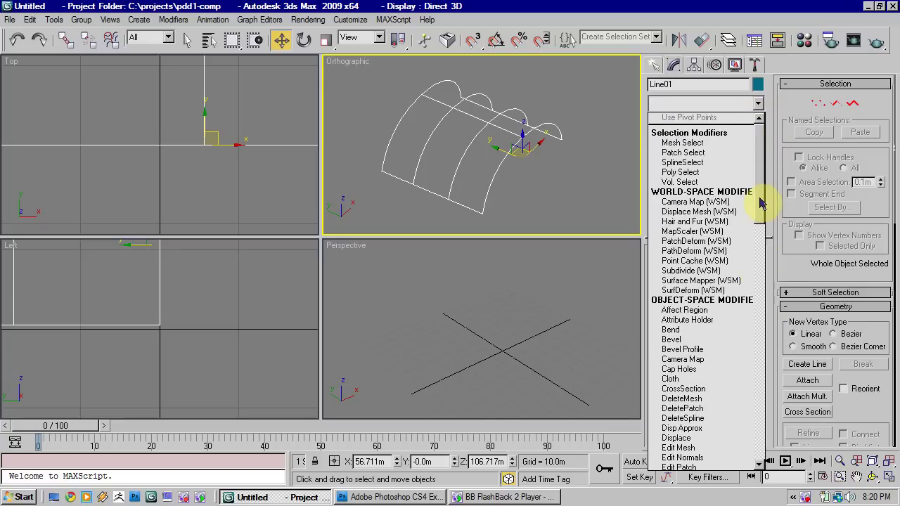
pyautogui.moveTo(762, 204); pyautogui.dragTo(777, 397)
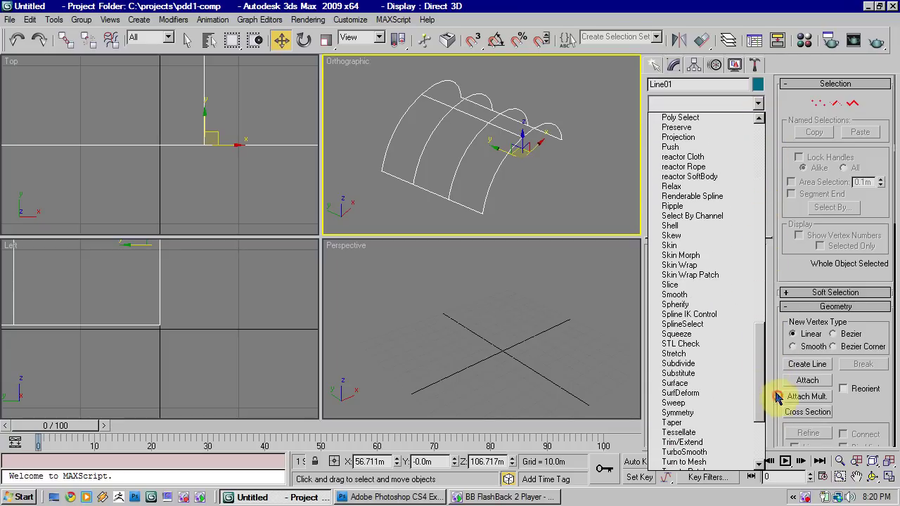
pyautogui.click(728, 385)
pyautogui.moveTo(581, 180)
pyautogui.keyDown('alt'); pyautogui.mouseDown(button='middle')
pyautogui.moveTo(569, 135)
pyautogui.moveTo(520, 139)
pyautogui.moveTo(568, 141)
pyautogui.mouseUp(button='middle'); pyautogui.keyUp('alt')
pyautogui.press('p')
pyautogui.press('F3')
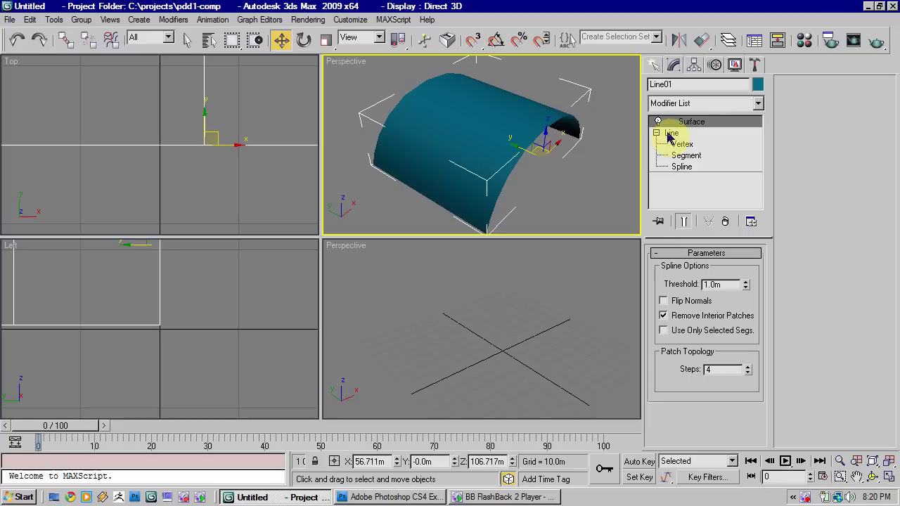
# Toggle the Surface modifier off and on to compare it with the spline cage, and display edged faces.
pyautogui.click(658, 123)
pyautogui.click(658, 122)
pyautogui.click(658, 122)
pyautogui.keyDown('alt'); pyautogui.moveTo(509, 111); pyautogui.dragTo(488, 124, button='middle'); pyautogui.keyUp('alt')
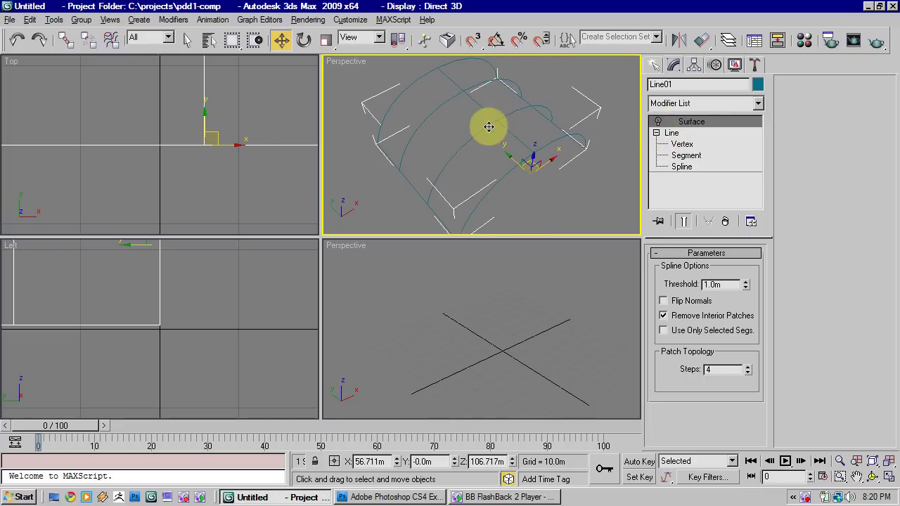
pyautogui.click(658, 122)
pyautogui.click(658, 122)
pyautogui.click(658, 122)
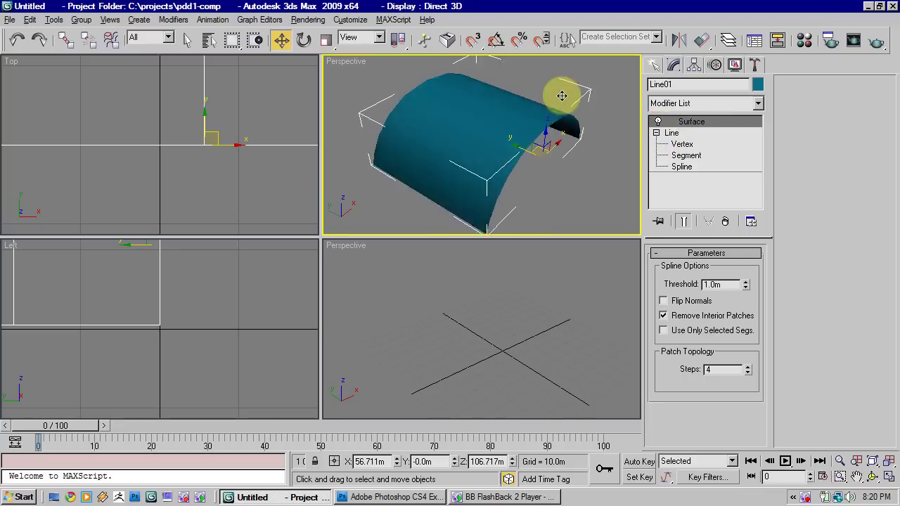
pyautogui.moveTo(563, 92)
pyautogui.keyDown('alt'); pyautogui.mouseDown(button='middle')
pyautogui.moveTo(568, 87)
pyautogui.moveTo(556, 94)
pyautogui.mouseUp(button='middle'); pyautogui.keyUp('alt')
pyautogui.press('F4')
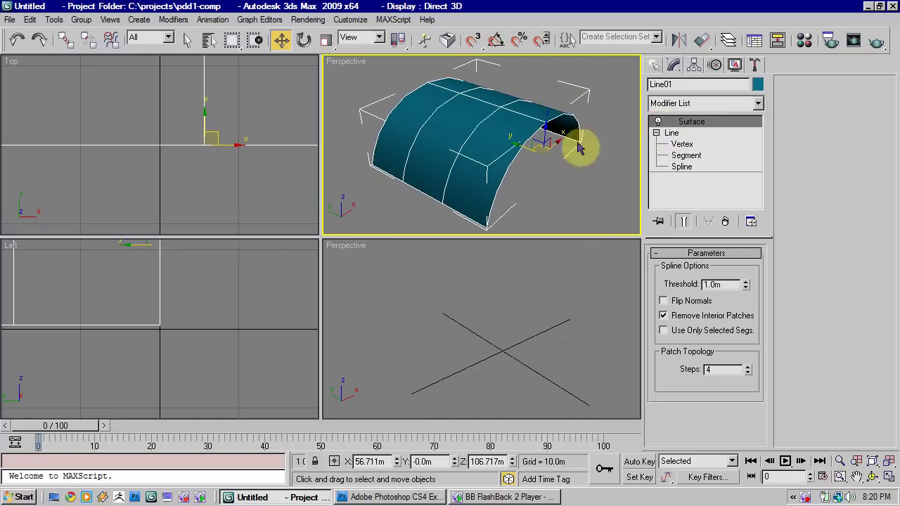
# Try lowering the surface's patch topology steps to 1, and restore them to 4.
pyautogui.click(749, 373)
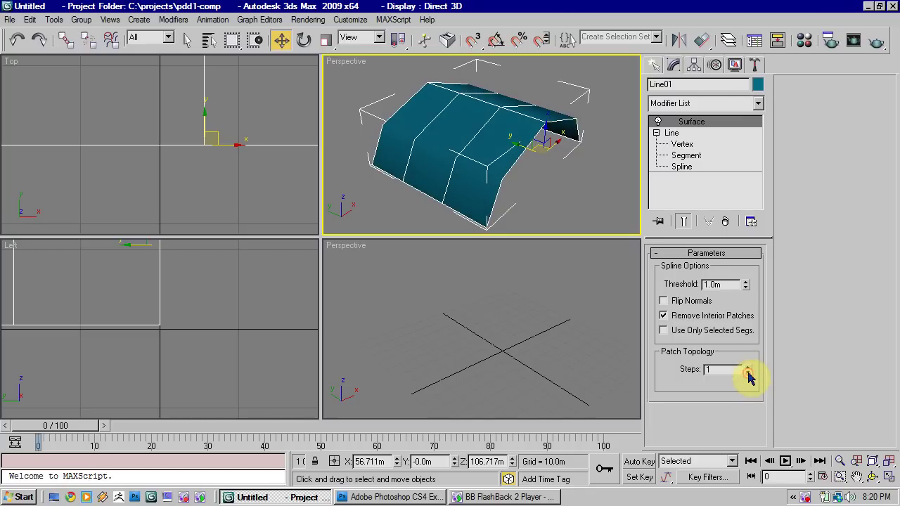
pyautogui.click(749, 374)
pyautogui.click(749, 367)
pyautogui.click(750, 367)
pyautogui.keyDown('alt'); pyautogui.moveTo(529, 159); pyautogui.dragTo(495, 130, button='middle'); pyautogui.keyUp('alt')
# Add an Edit Poly modifier above Surface and enter its Vertex level.
pyautogui.click(711, 103)
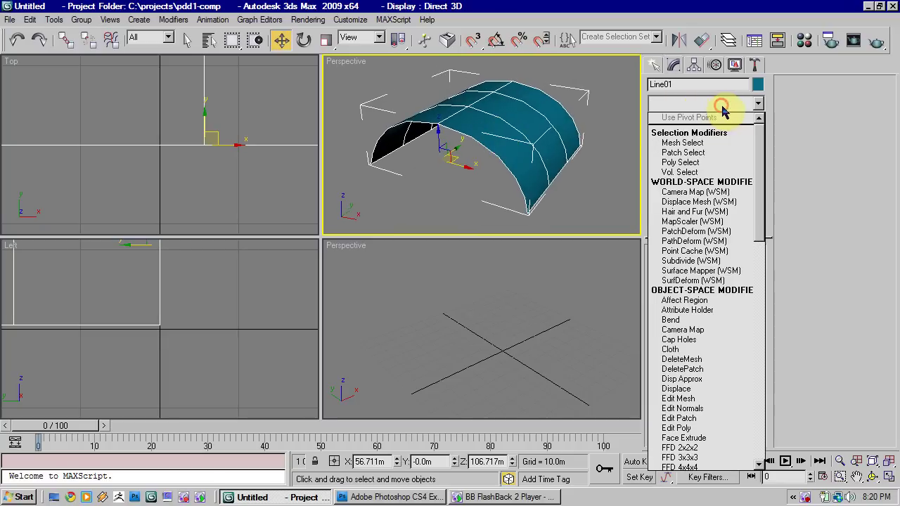
pyautogui.click(715, 430)
pyautogui.keyDown('alt'); pyautogui.moveTo(546, 210); pyautogui.dragTo(494, 177, button='middle'); pyautogui.keyUp('alt')
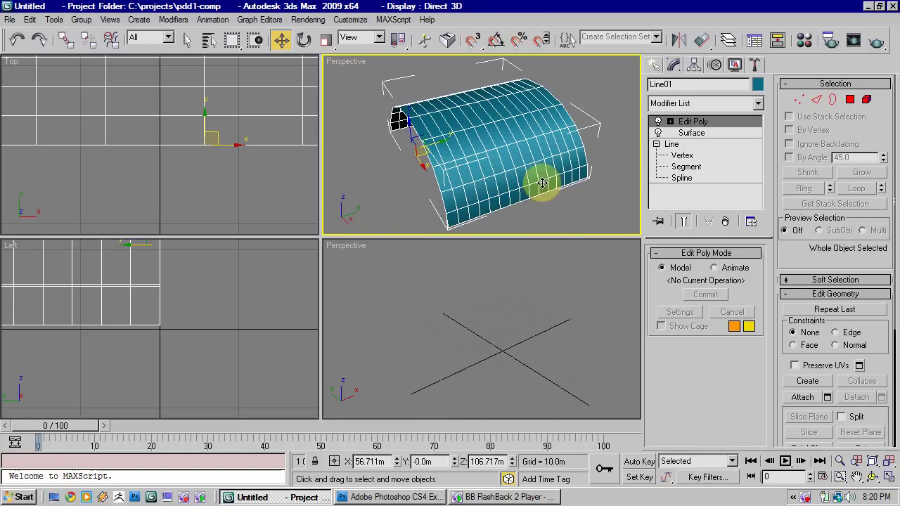
pyautogui.click(671, 122)
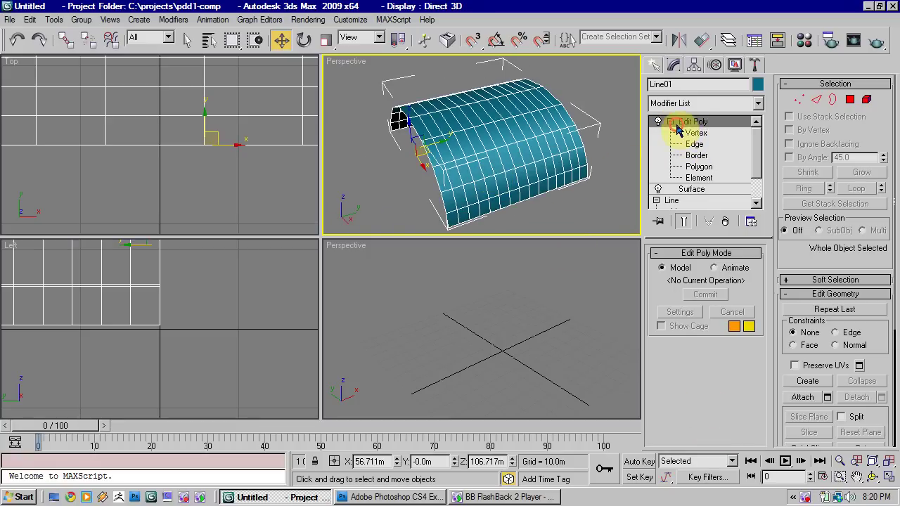
pyautogui.click(678, 132)
# Lower the patch topology steps of the Surface modifier beneath Edit Poly.
pyautogui.click(688, 134)
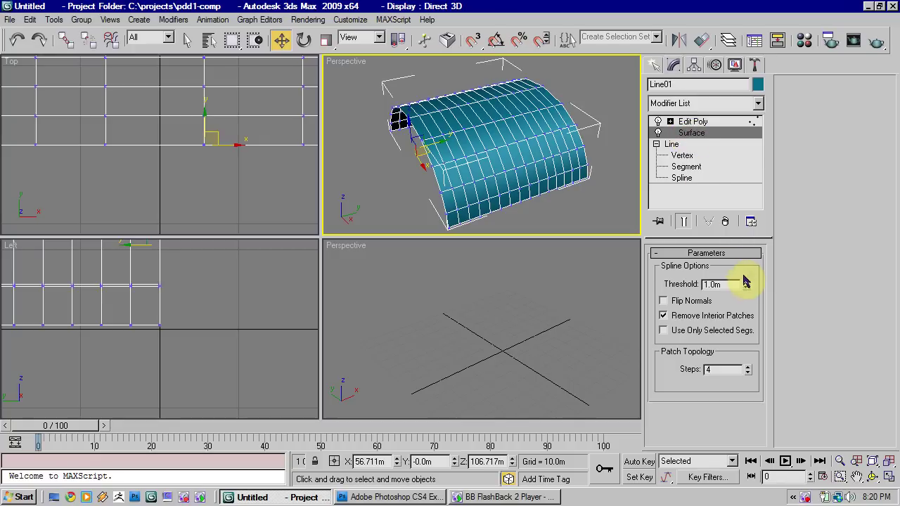
pyautogui.click(748, 373)
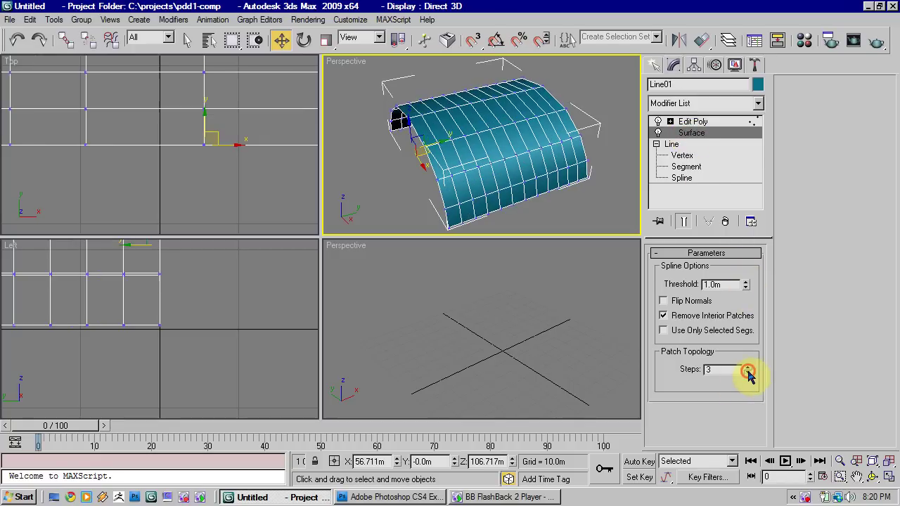
pyautogui.click(748, 374)
pyautogui.keyDown('alt'); pyautogui.moveTo(528, 161); pyautogui.dragTo(491, 148, button='middle'); pyautogui.keyUp('alt')
# At the Line's Vertex level, select the six vertices of the end arch in a Top view and activate Scale.
pyautogui.click(682, 155)
pyautogui.click(682, 148)
pyautogui.click(684, 157)
pyautogui.press('t')
pyautogui.click(871, 462)
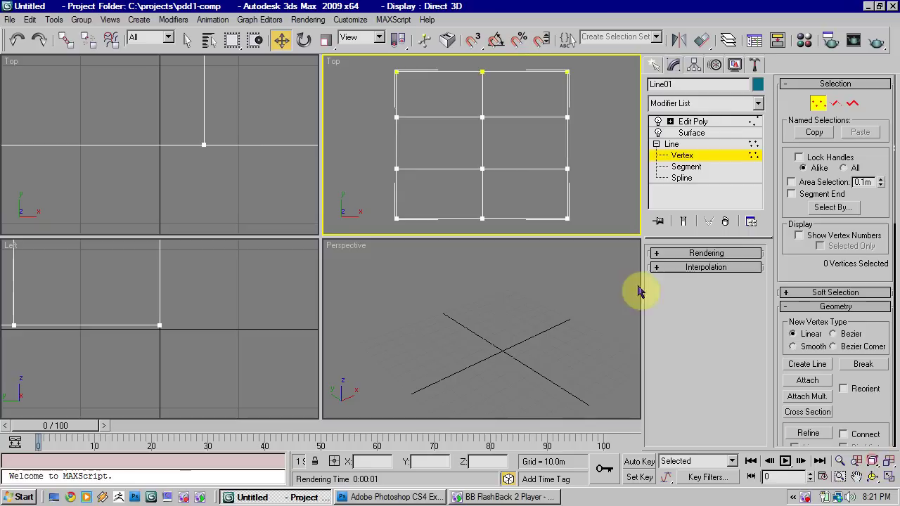
pyautogui.scroll(-3, 499, 152)
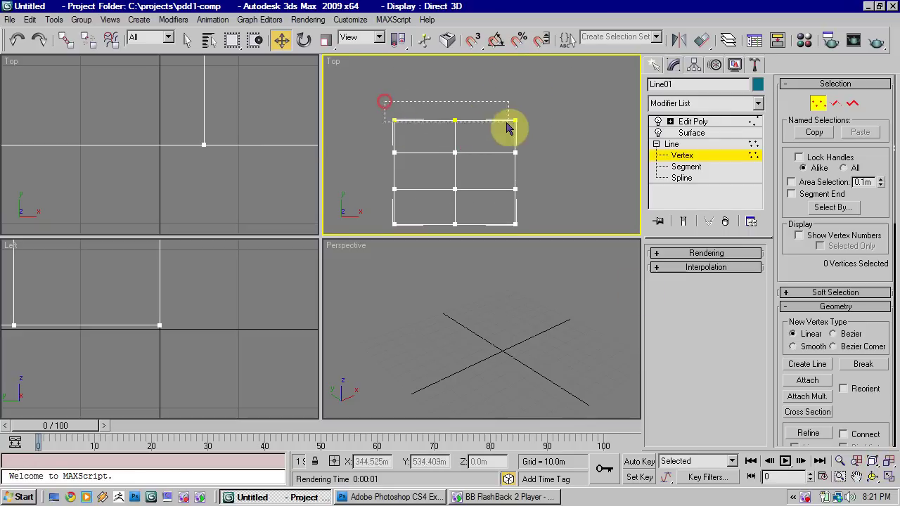
pyautogui.click(326, 39)
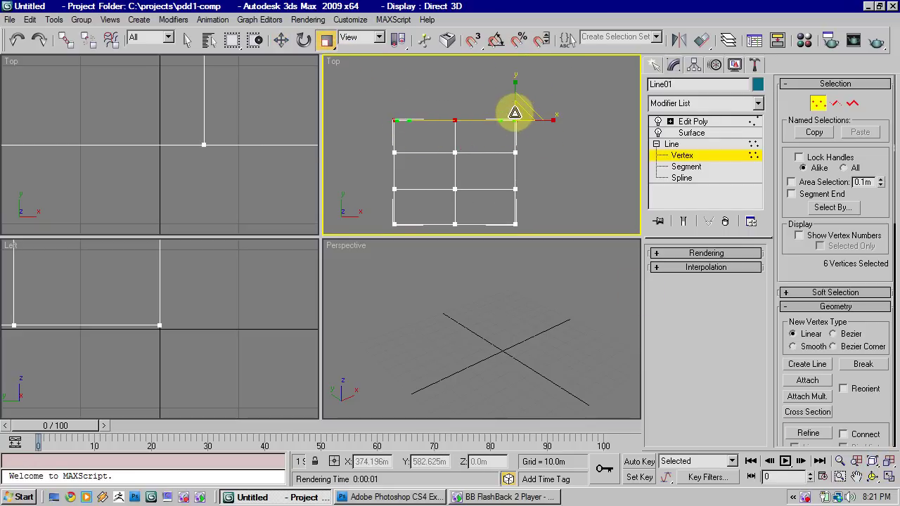
pyautogui.keyDown('alt'); pyautogui.moveTo(518, 136); pyautogui.dragTo(436, 116, button='middle'); pyautogui.keyUp('alt')
# Try scaling the six end-arch vertices uniformly to about 61% and switching between transform-centre options.
pyautogui.rightClick(481, 118)
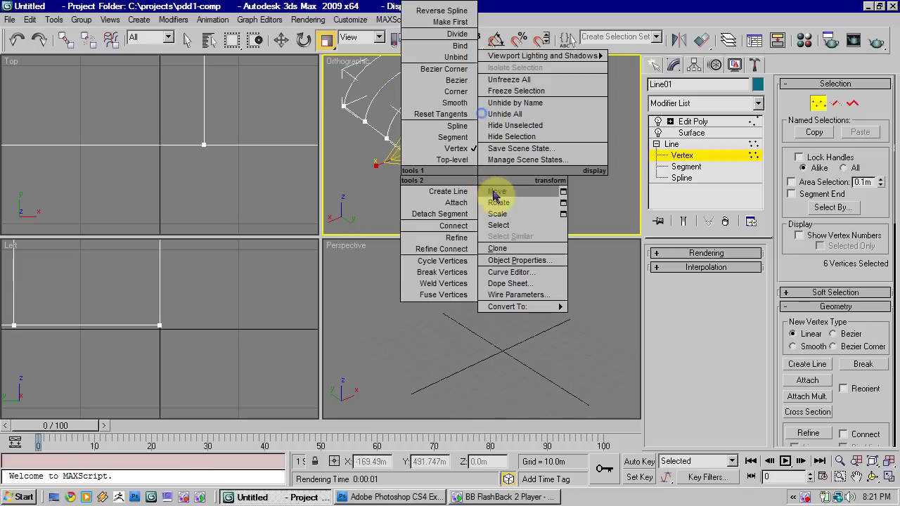
pyautogui.moveTo(398, 39); pyautogui.dragTo(402, 86)
pyautogui.moveTo(452, 120); pyautogui.dragTo(463, 168)
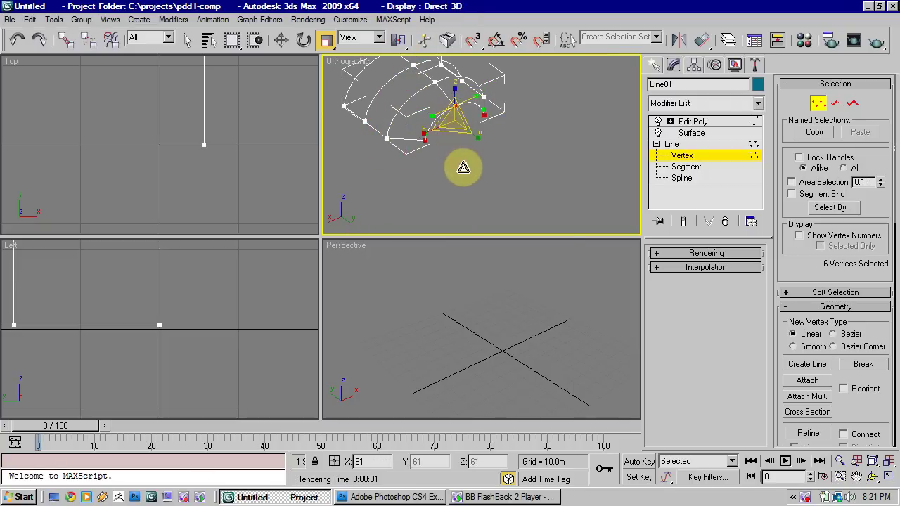
pyautogui.keyDown('alt'); pyautogui.moveTo(464, 167); pyautogui.dragTo(481, 144, button='middle'); pyautogui.keyUp('alt')
pyautogui.click(397, 61)
pyautogui.moveTo(408, 200)
pyautogui.mouseDown()
pyautogui.moveTo(404, 160)
pyautogui.moveTo(415, 229)
pyautogui.moveTo(412, 149)
pyautogui.moveTo(418, 199)
pyautogui.mouseUp()
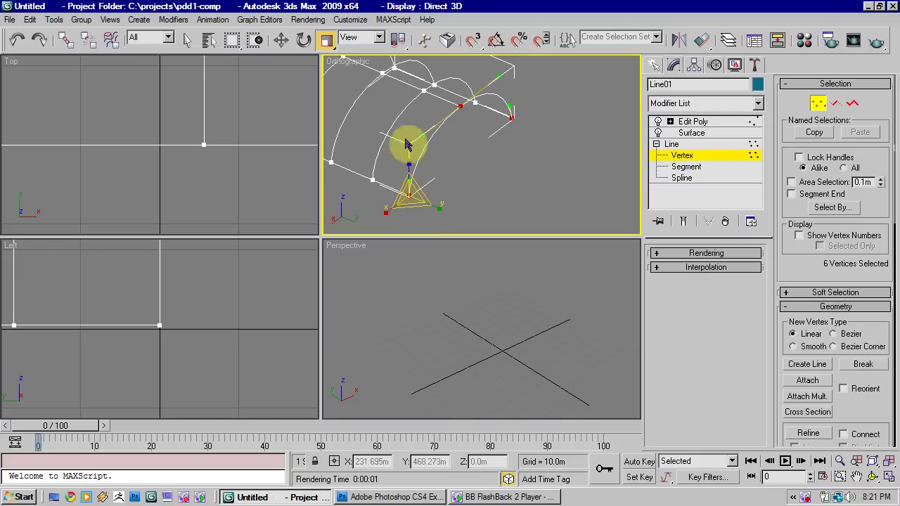
# Scale down the end arch's six vertices uniformly about their shared selection center, tapering that end of the cage.
pyautogui.moveTo(399, 47); pyautogui.dragTo(401, 87)
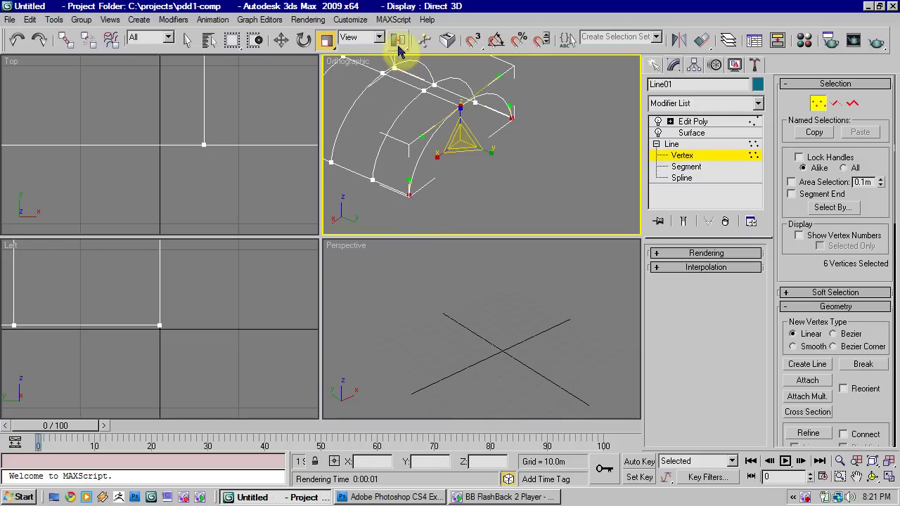
pyautogui.keyDown('alt'); pyautogui.moveTo(482, 161); pyautogui.dragTo(458, 126, button='middle'); pyautogui.keyUp('alt')
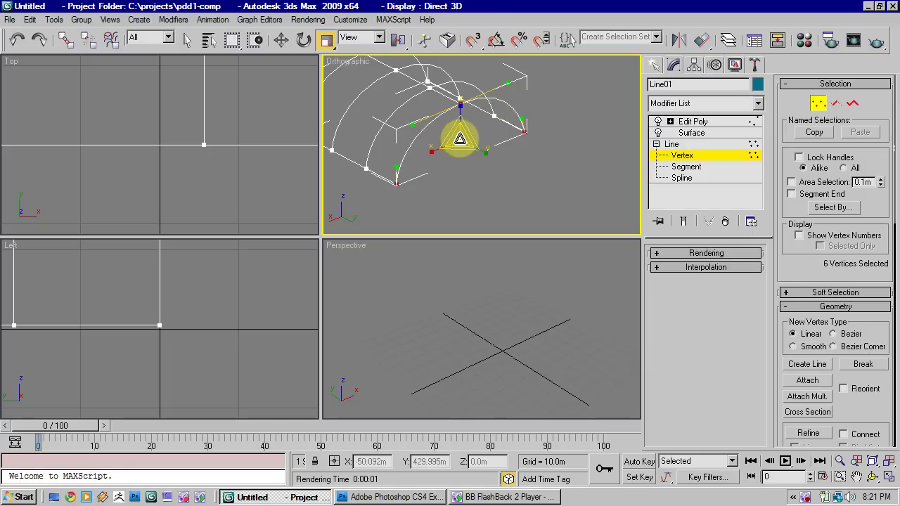
pyautogui.moveTo(460, 139); pyautogui.dragTo(481, 152)
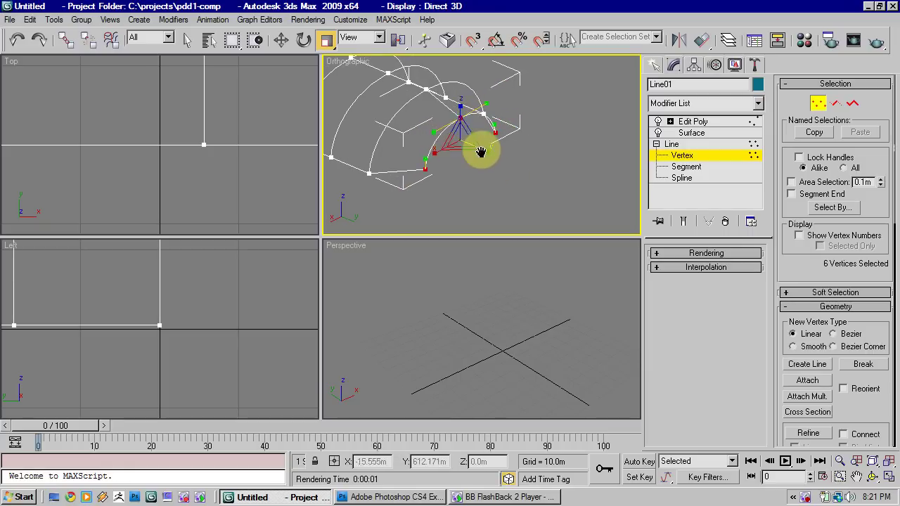
pyautogui.keyDown('alt'); pyautogui.moveTo(481, 152); pyautogui.dragTo(454, 163, button='middle'); pyautogui.keyUp('alt')
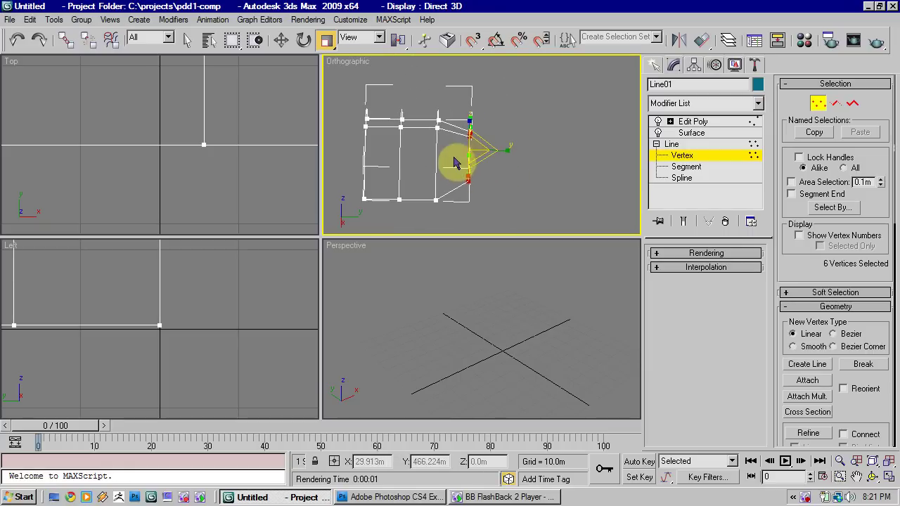
pyautogui.keyDown('alt'); pyautogui.moveTo(450, 116); pyautogui.dragTo(455, 145, button='middle'); pyautogui.keyUp('alt')
# Switch the transform tool to Move and go back to the Line's top level.
pyautogui.rightClick(496, 179)
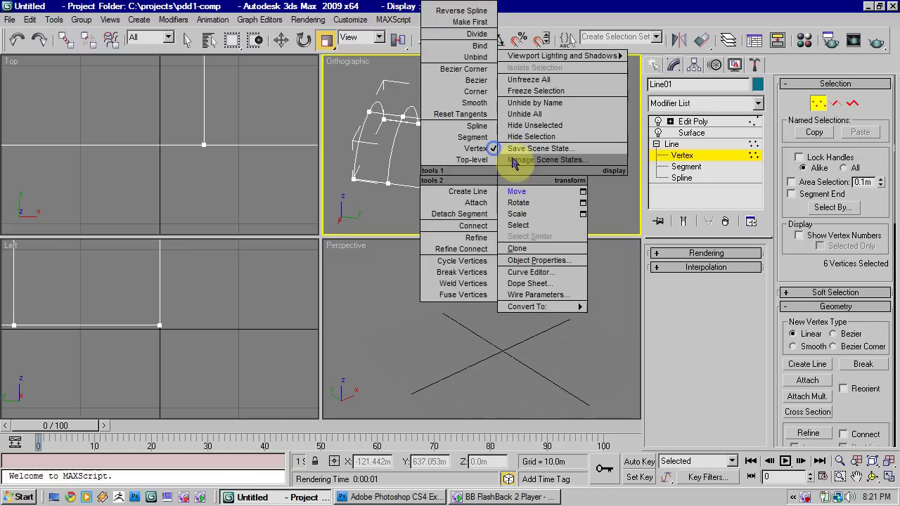
pyautogui.click(520, 197)
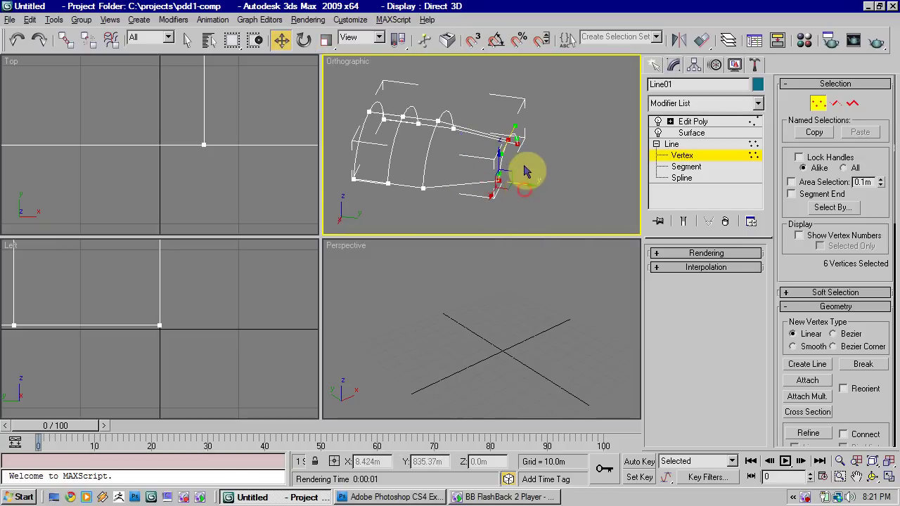
pyautogui.keyDown('alt'); pyautogui.moveTo(526, 173); pyautogui.dragTo(596, 136, button='middle'); pyautogui.keyUp('alt')
pyautogui.click(698, 146)
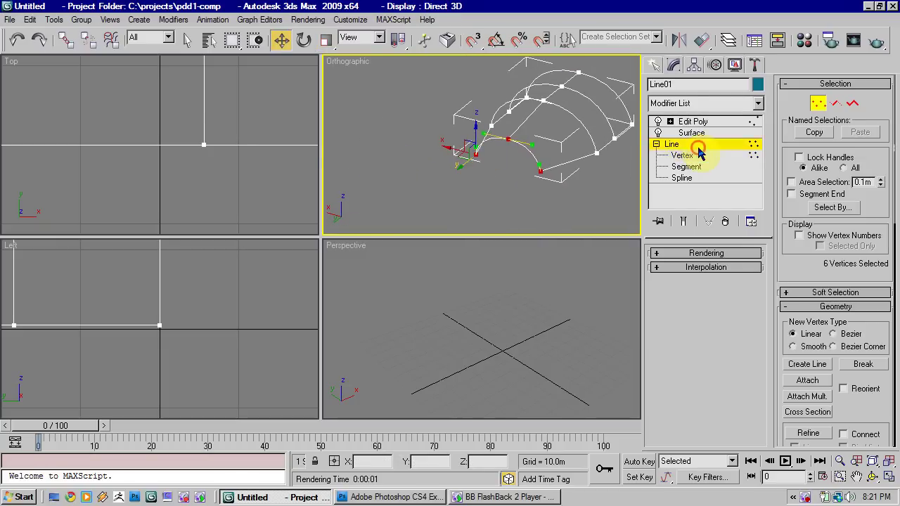
# Set the Surface modifier's patch topology steps to 4 to smooth the vaulted surface.
pyautogui.click(691, 133)
pyautogui.click(692, 122)
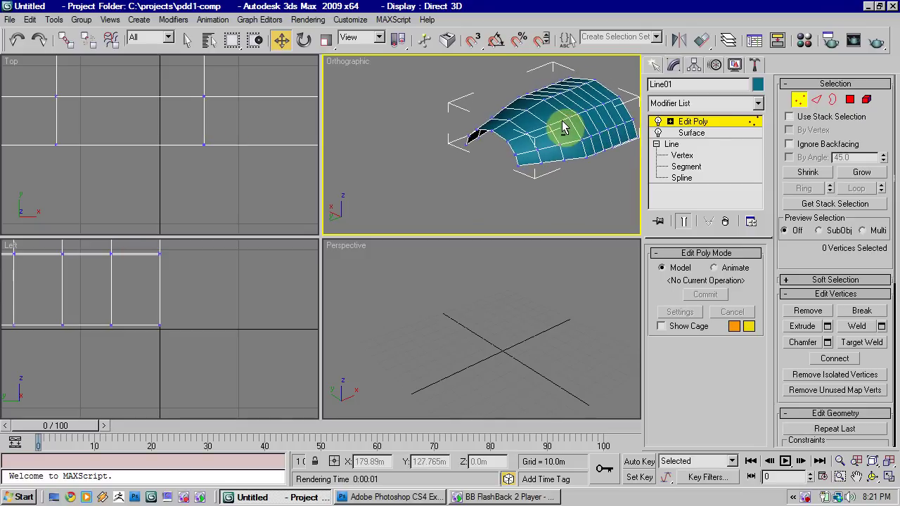
pyautogui.click(691, 122)
pyautogui.moveTo(572, 138); pyautogui.dragTo(518, 152, button='middle')
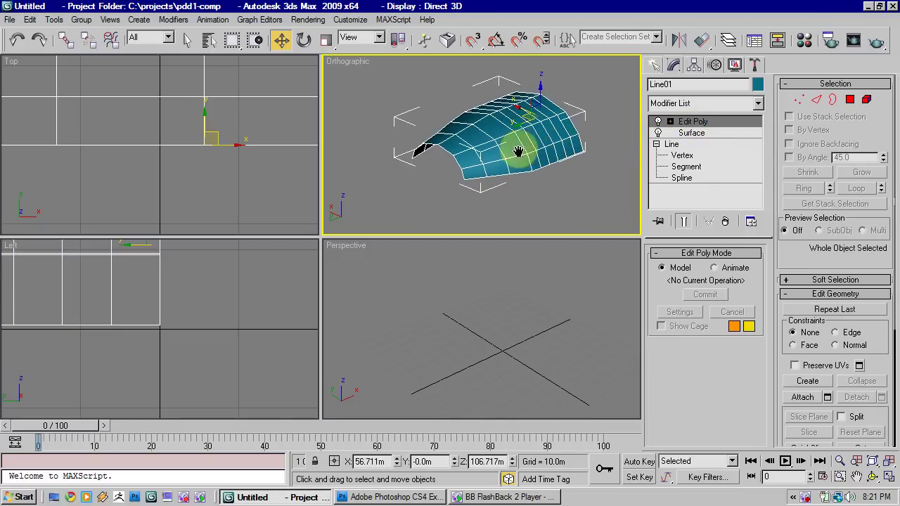
pyautogui.click(692, 133)
pyautogui.click(748, 367)
pyautogui.click(748, 367)
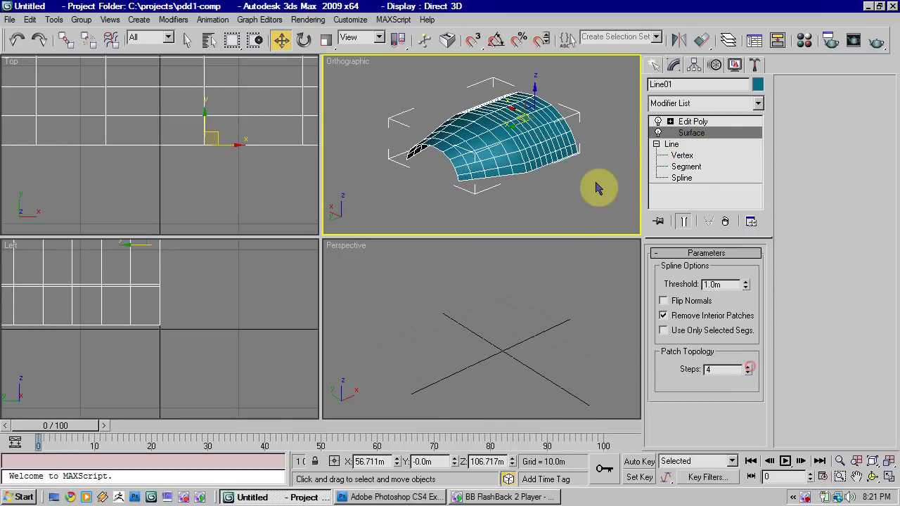
# Switch the Orthographic viewport to a Perspective view that frames the whole vault, and reselect the object.
pyautogui.moveTo(565, 167); pyautogui.dragTo(553, 180, button='middle')
pyautogui.click(591, 132)
pyautogui.press('p')
pyautogui.scroll(-5, 535, 149)
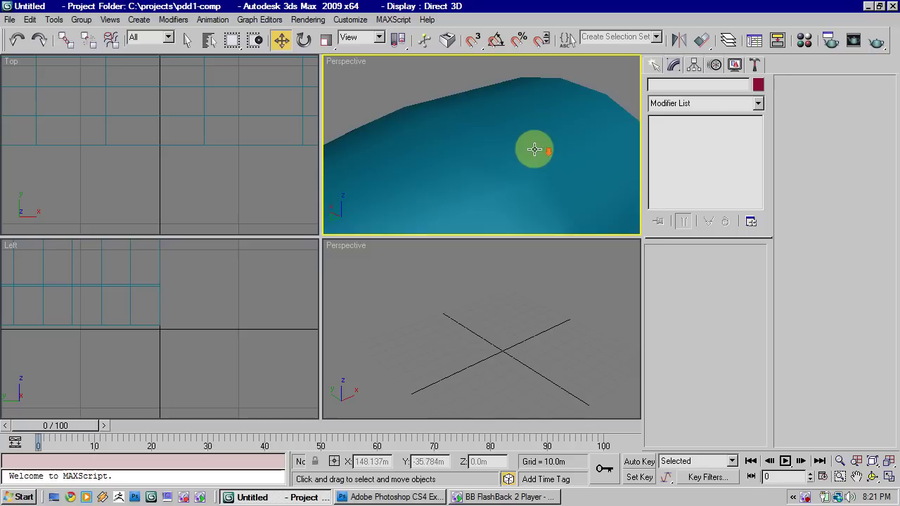
pyautogui.click(521, 150)
pyautogui.keyDown('alt'); pyautogui.moveTo(551, 151); pyautogui.dragTo(522, 149, button='middle'); pyautogui.keyUp('alt')
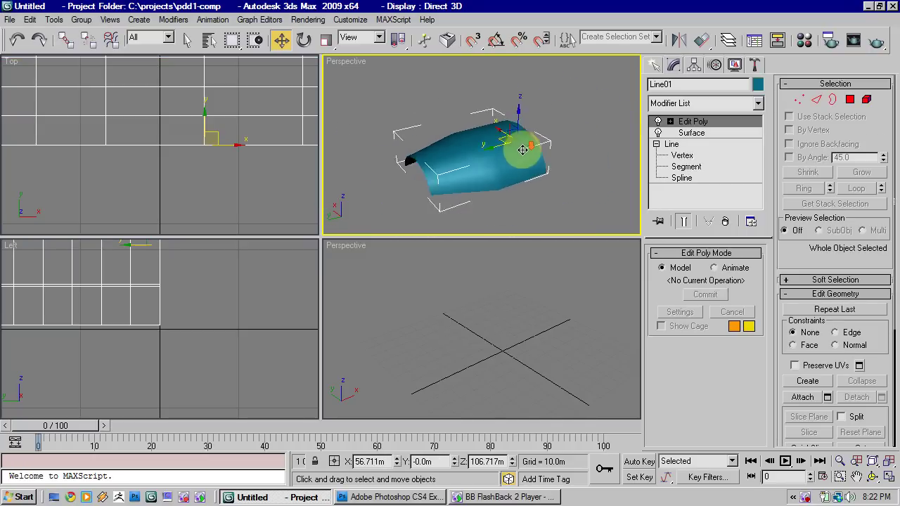
# At the Line's Vertex level, move the middle arch's base vertices outward to widen the vault there, and show the Surface result.
pyautogui.click(681, 155)
pyautogui.moveTo(461, 163)
pyautogui.keyDown('alt'); pyautogui.mouseDown(button='middle')
pyautogui.moveTo(464, 183)
pyautogui.moveTo(478, 156)
pyautogui.mouseUp(button='middle'); pyautogui.keyUp('alt')
pyautogui.keyDown('alt'); pyautogui.moveTo(483, 124); pyautogui.dragTo(518, 186, button='middle'); pyautogui.keyUp('alt')
pyautogui.scroll(-5, 518, 177)
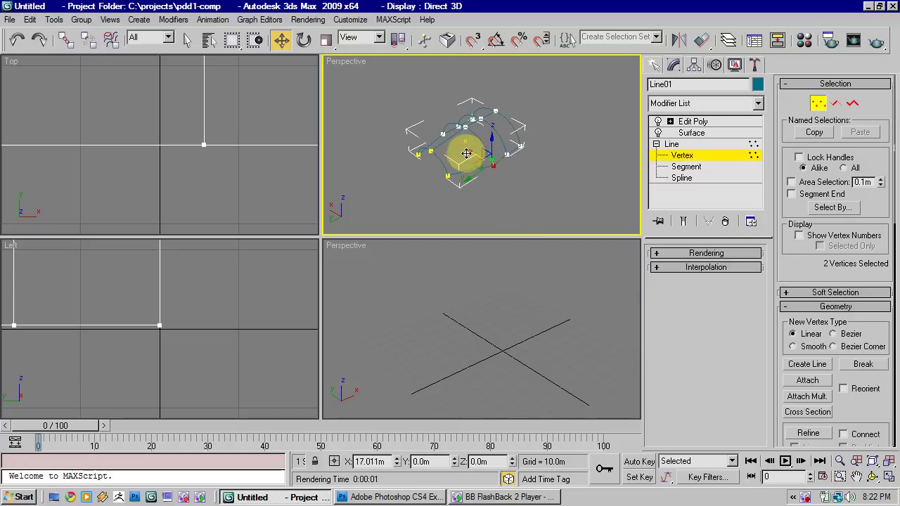
pyautogui.keyDown('alt'); pyautogui.moveTo(469, 153); pyautogui.dragTo(446, 155, button='middle'); pyautogui.keyUp('alt')
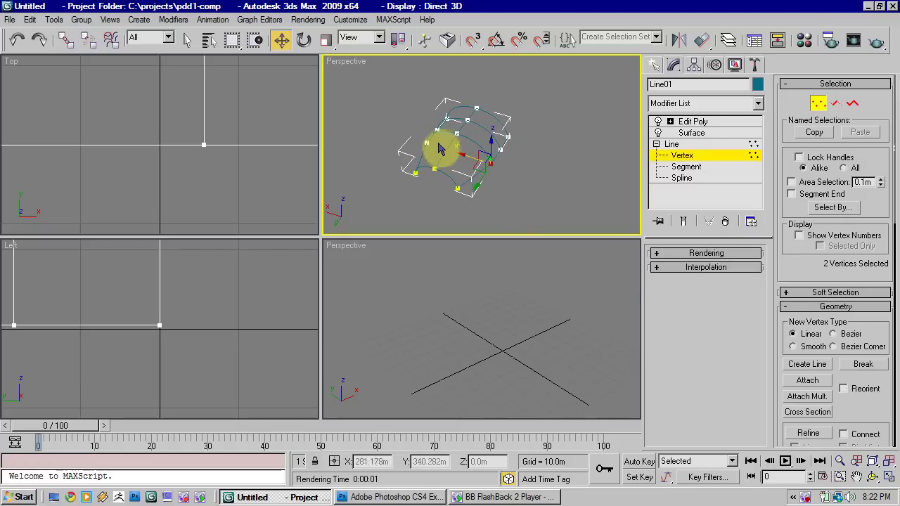
pyautogui.moveTo(415, 148); pyautogui.dragTo(475, 168)
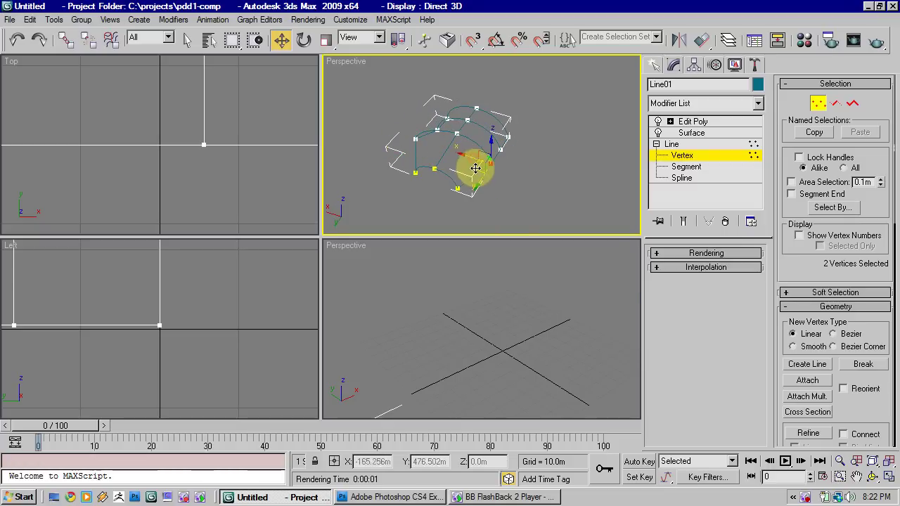
pyautogui.click(714, 134)
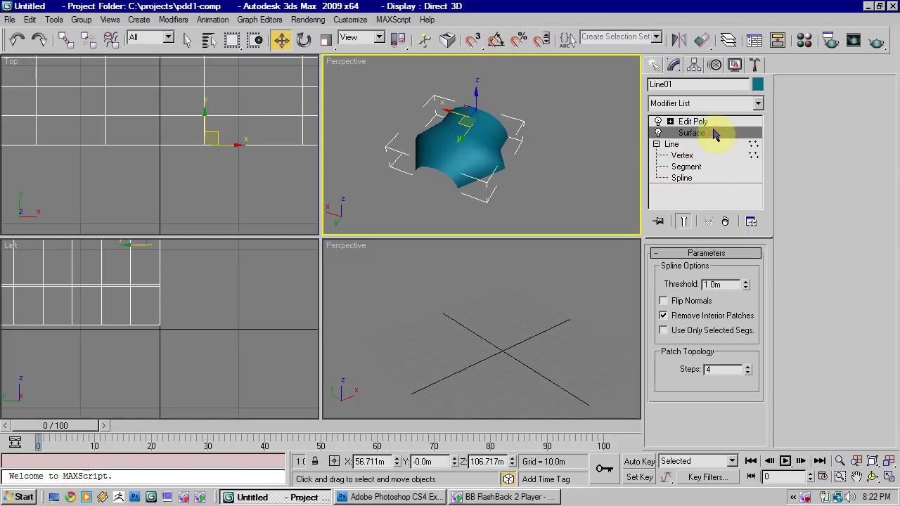
# Select the six vertices of the front end arch at the Line's Vertex level and scale them down uniformly.
pyautogui.click(682, 156)
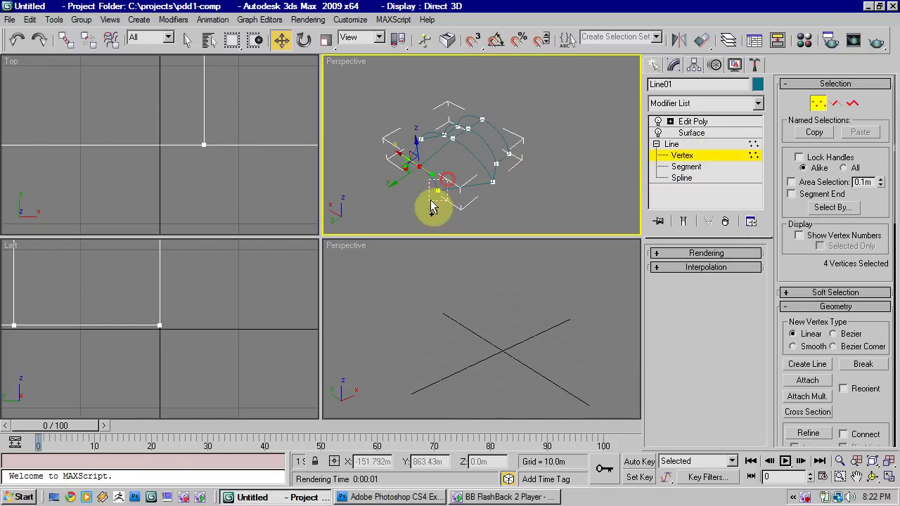
pyautogui.keyDown('ctrl'); pyautogui.moveTo(432, 208); pyautogui.dragTo(433, 208); pyautogui.keyUp('ctrl')
pyautogui.click(421, 160)
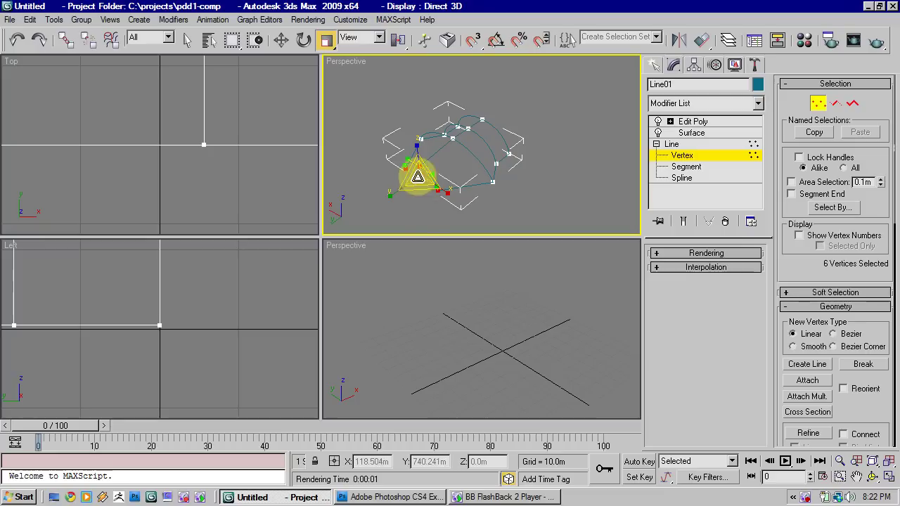
pyautogui.moveTo(418, 177); pyautogui.dragTo(424, 242)
# Move the scaled end arch outward along Y to lengthen the tapered end, and return to Edit Poly.
pyautogui.rightClick(453, 169)
pyautogui.click(460, 193)
pyautogui.moveTo(398, 185); pyautogui.dragTo(372, 207)
pyautogui.click(674, 144)
pyautogui.click(693, 121)
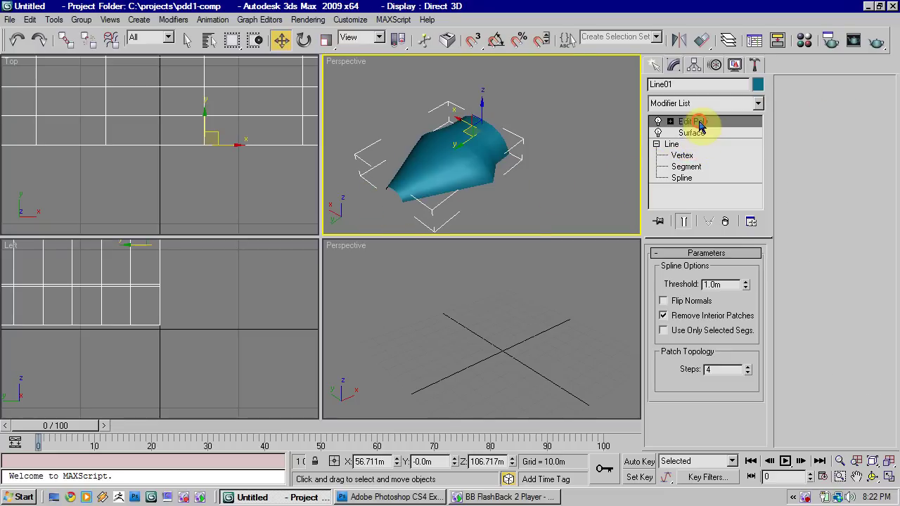
# Examine the reshaped surface from several angles, with and without edged faces, comparing the Line cage with the Edit Poly result.
pyautogui.keyDown('alt'); pyautogui.moveTo(482, 146); pyautogui.dragTo(529, 148, button='middle'); pyautogui.keyUp('alt')
pyautogui.press('F4')
pyautogui.press('F4')
pyautogui.click(702, 156)
pyautogui.click(672, 143)
pyautogui.click(694, 123)
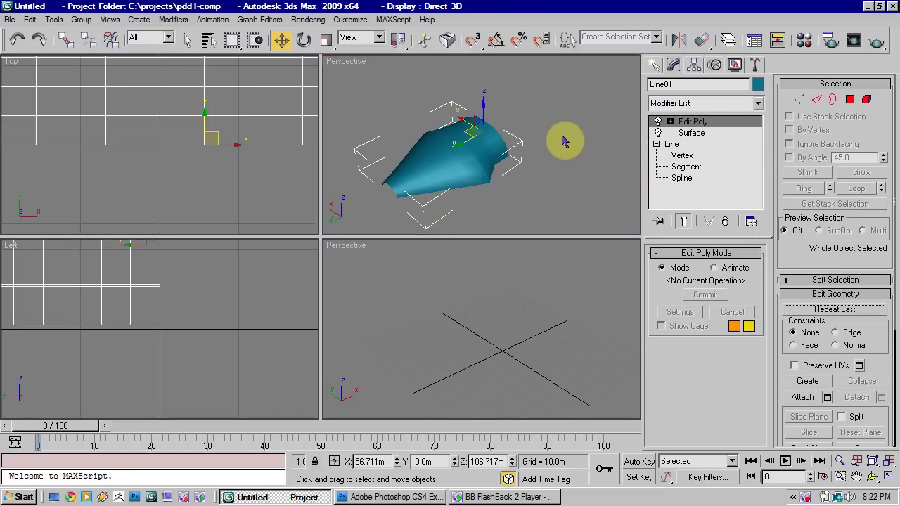
pyautogui.keyDown('alt'); pyautogui.moveTo(568, 129); pyautogui.dragTo(578, 147, button='middle'); pyautogui.keyUp('alt')
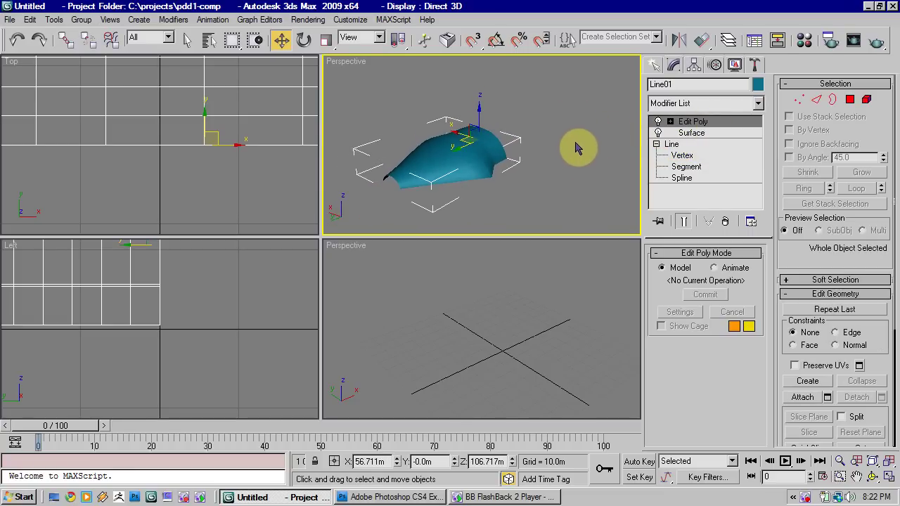
pyautogui.rightClick(823, 497)
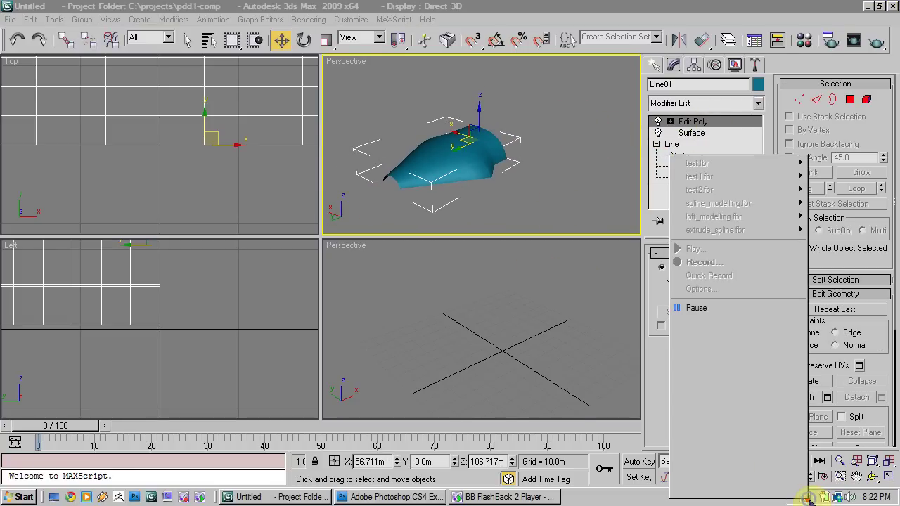